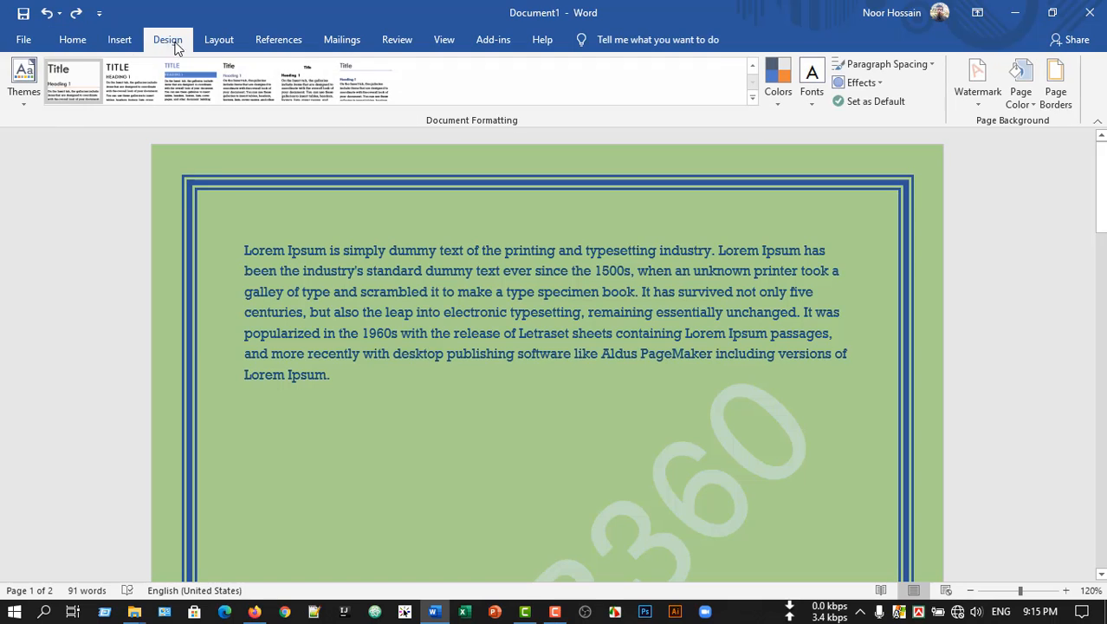
Examine the available page margin presets and how the Lorem Ipsum text sits within the page margins
left_click(225, 42)
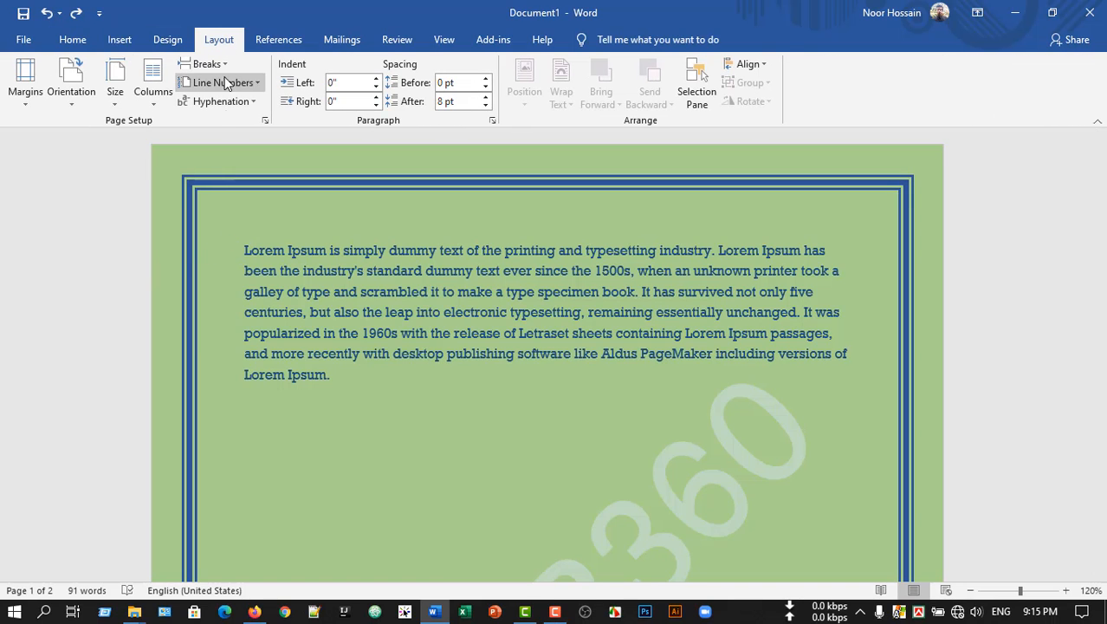
left_click(25, 107)
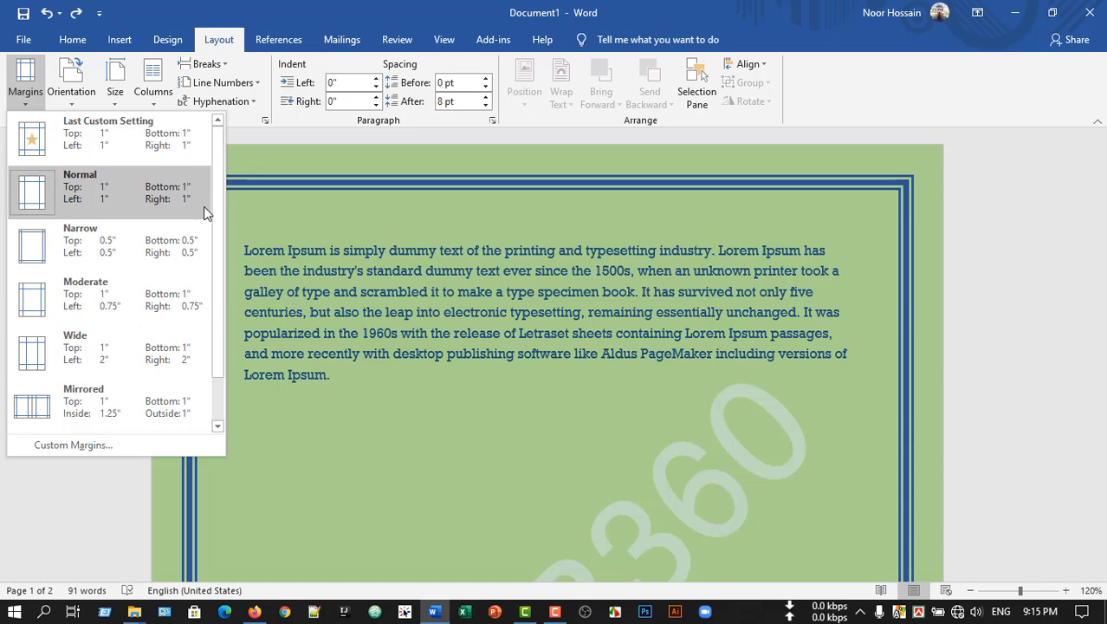
left_click(316, 242)
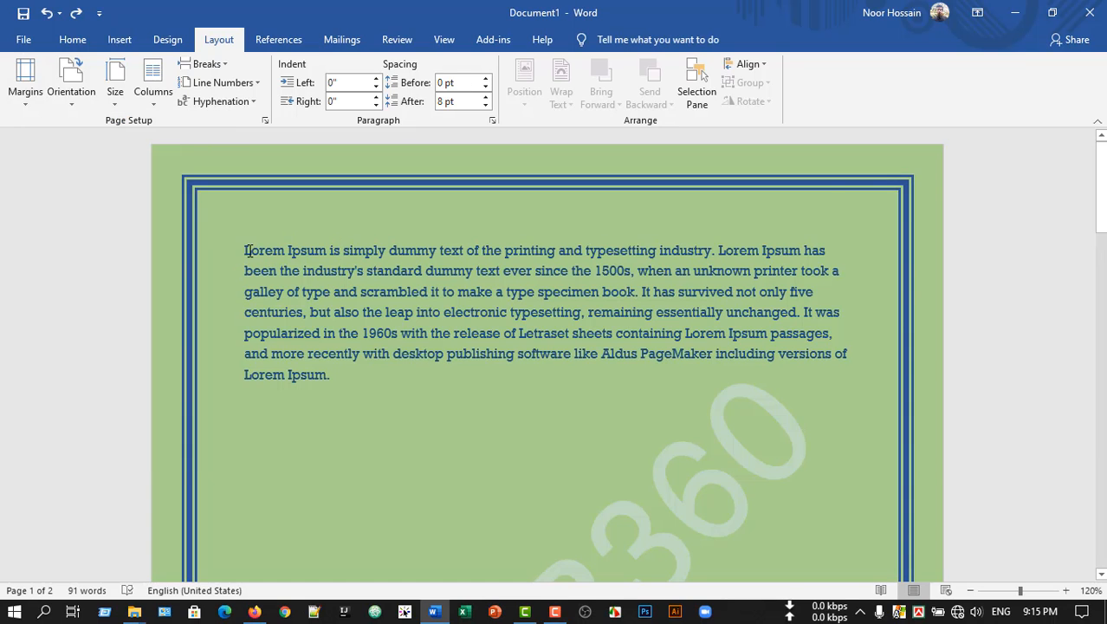
left_click_drag(245, 250, 332, 370)
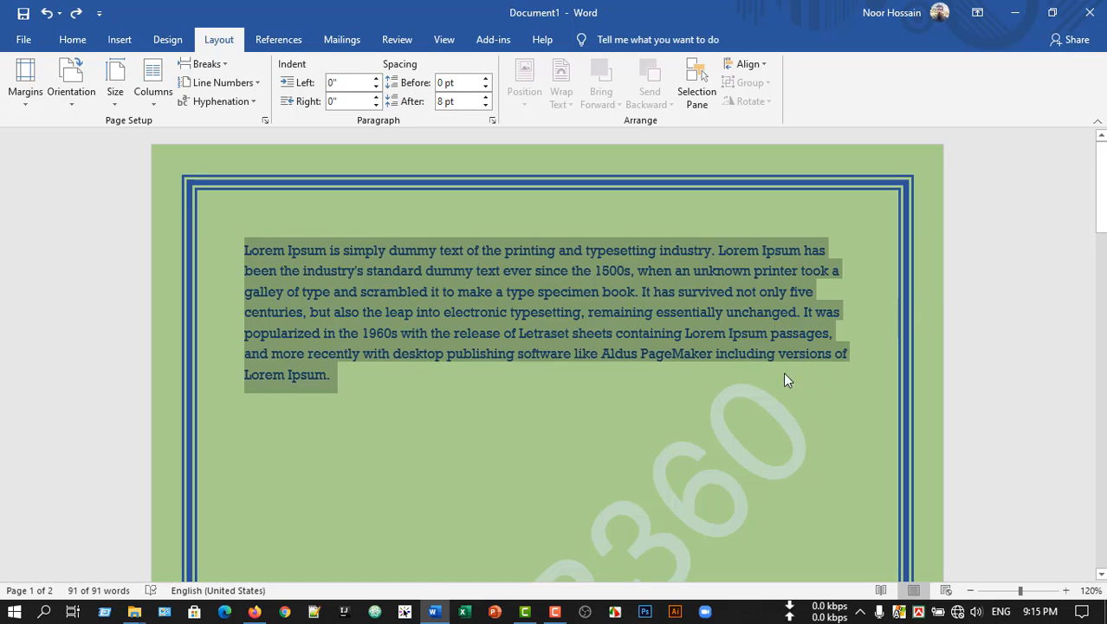
left_click(245, 249)
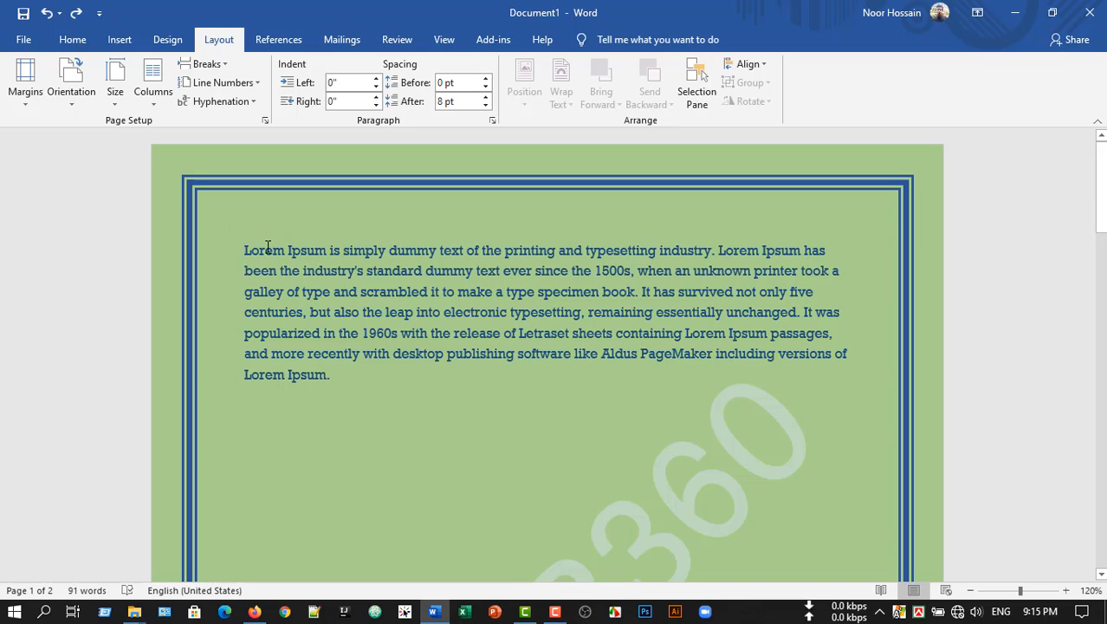
key("ctrl+a")
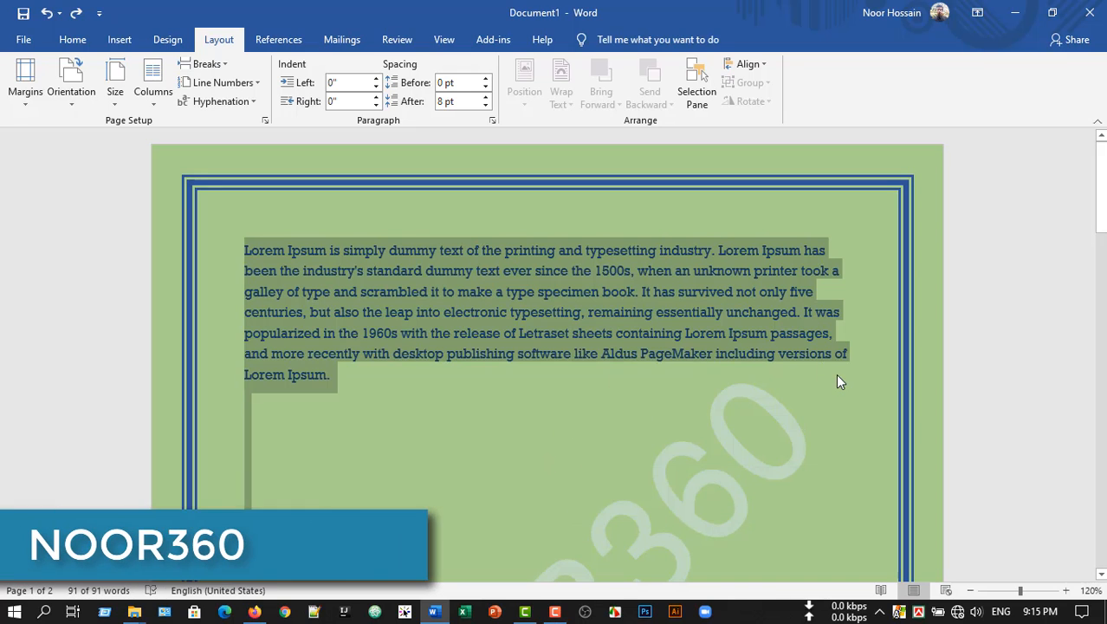
Append two strings of random filler letters after the last sentence of the Lorem Ipsum paragraph, ending with "gdgdfgdfgdfgdfgdfgf"
left_click(422, 373)
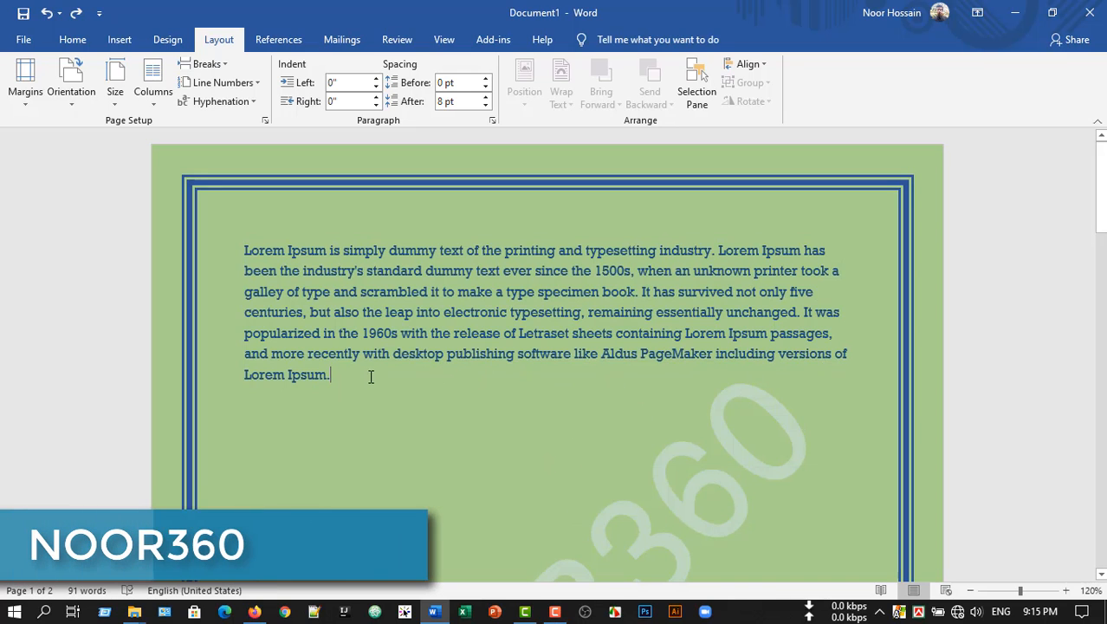
type("including versions of Lorem Ipsum. Dfgdfgdfgdsfgd")
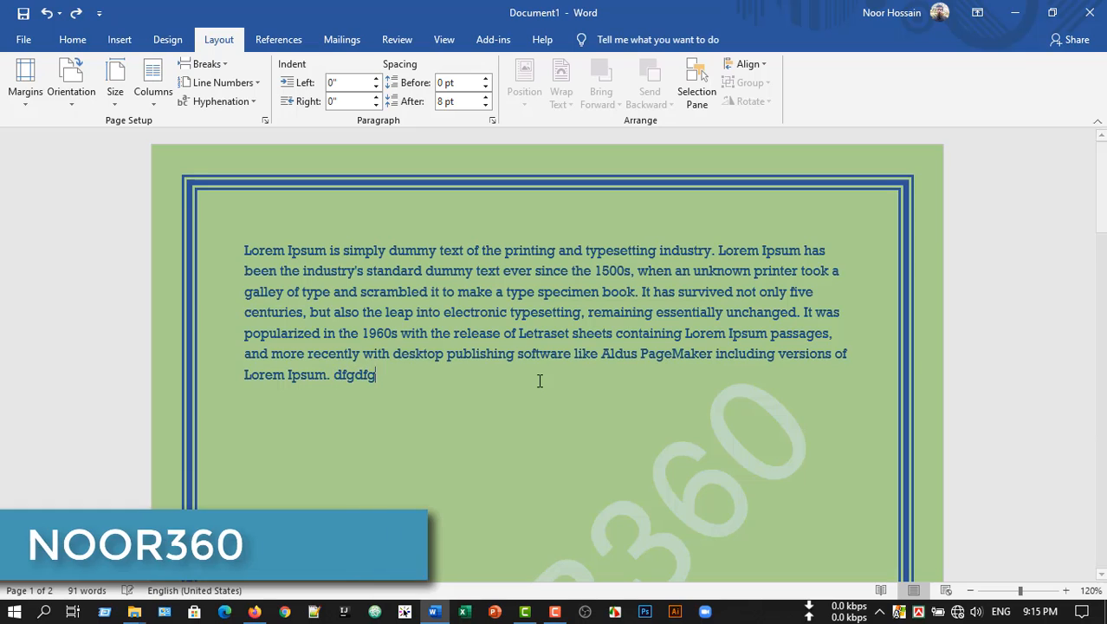
type("fgdfgdfgdffffffffffffffffgds")
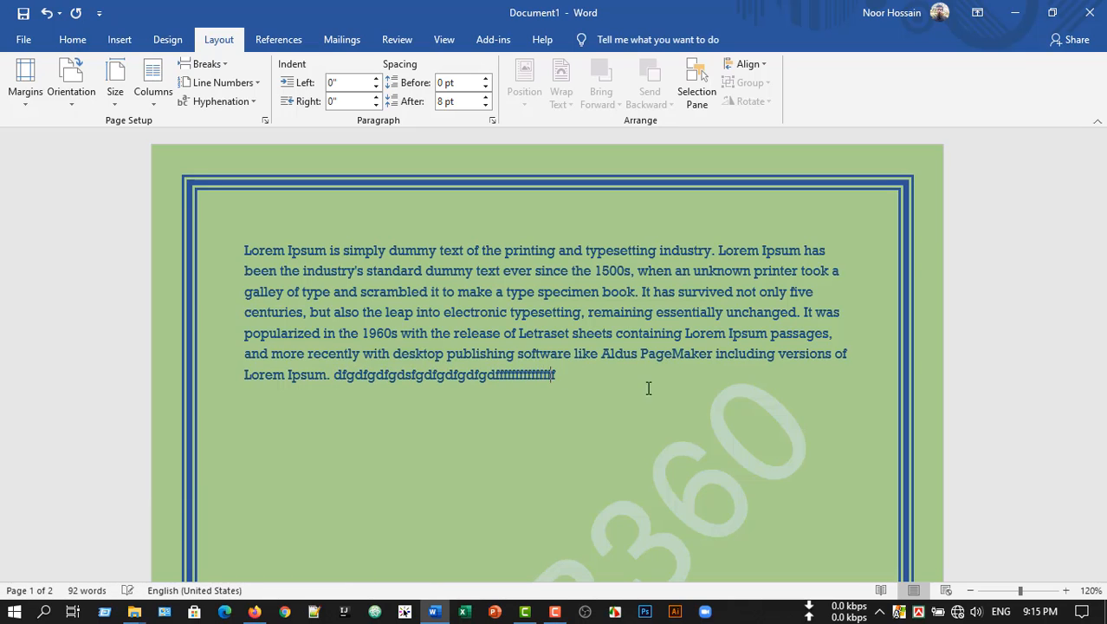
type("fgdfgdydtydfgdfghdf")
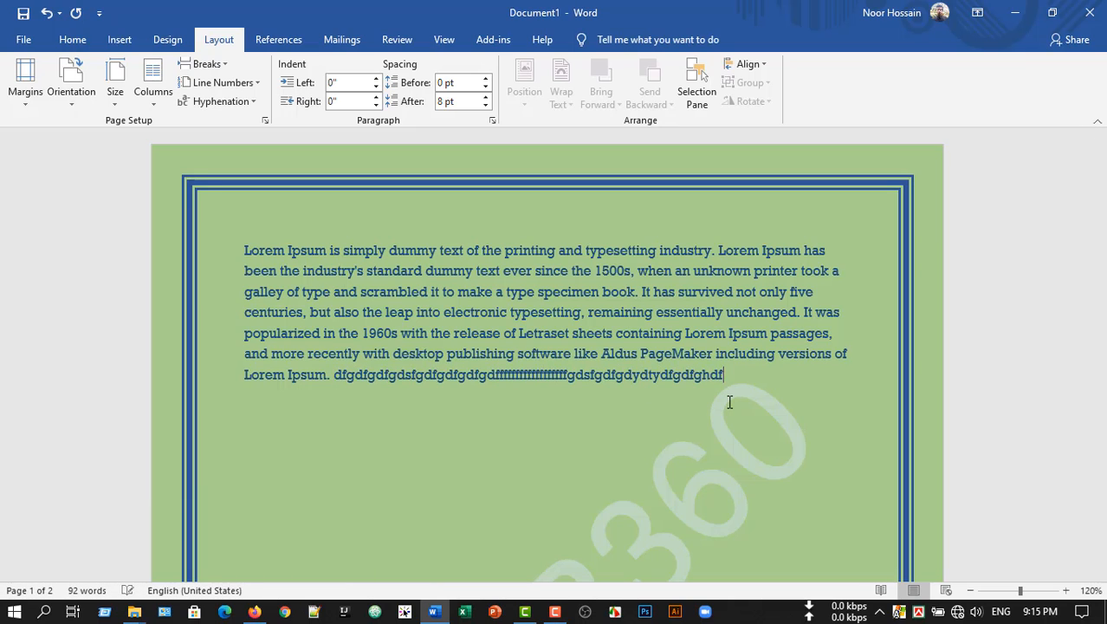
type("  gdgdfgdfgdfgdfgdfgf")
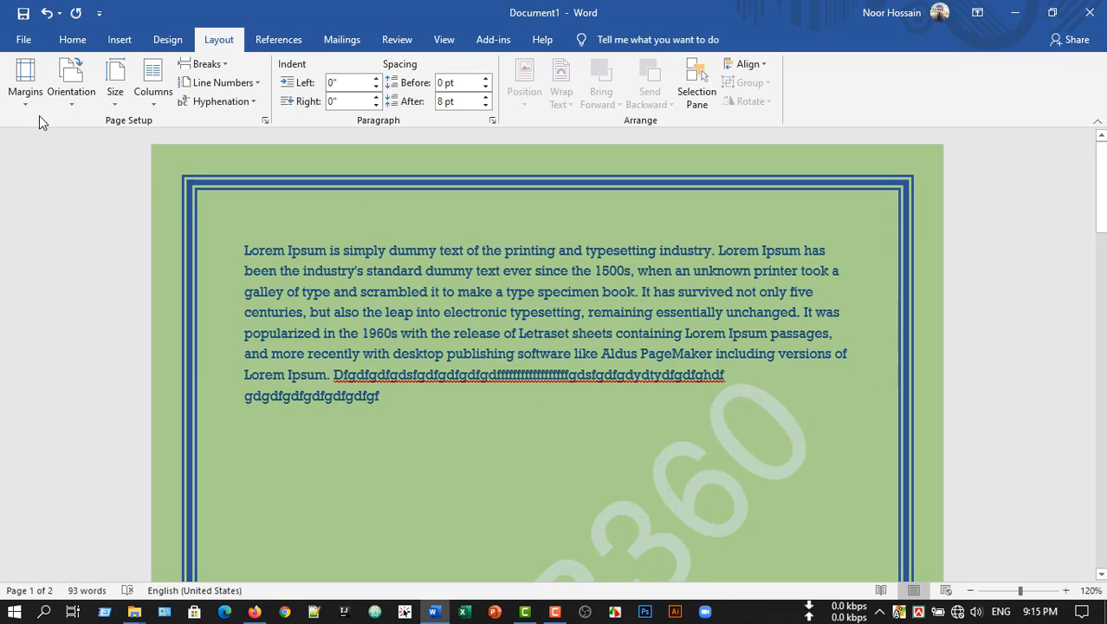
Apply the Narrow margin preset, with 0.5" on all four sides of the page
left_click(25, 96)
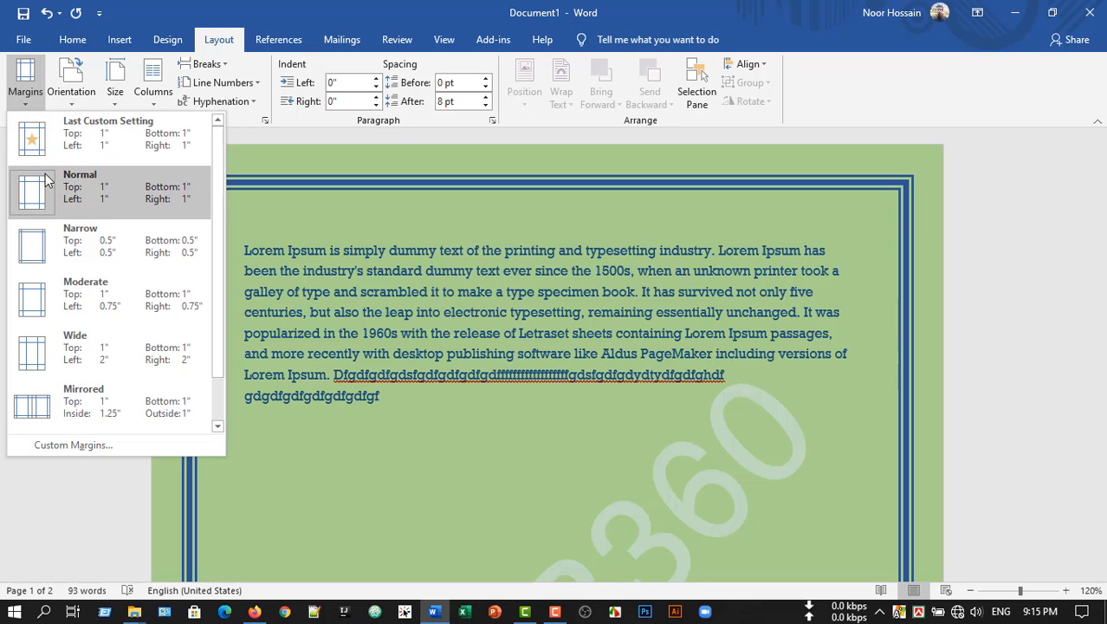
left_click(110, 254)
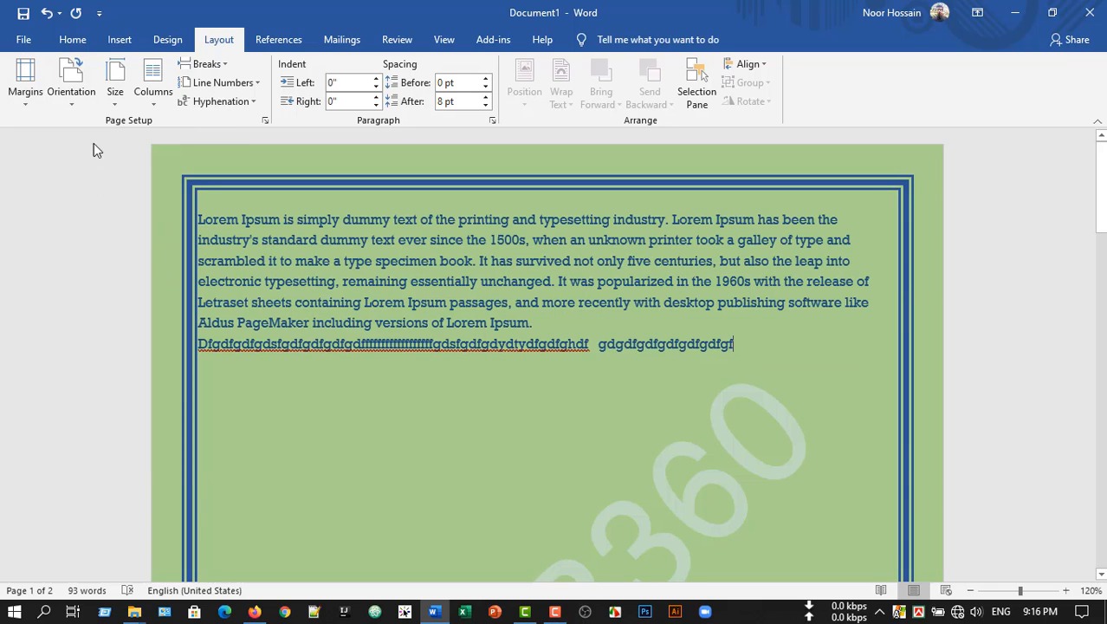
left_click(25, 87)
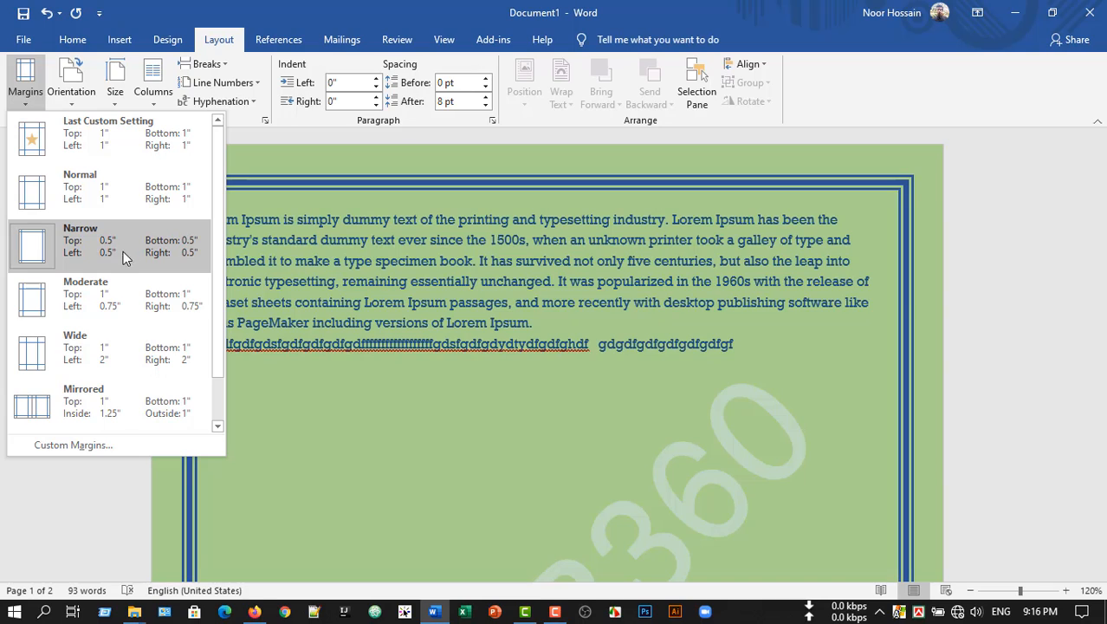
left_click(398, 253)
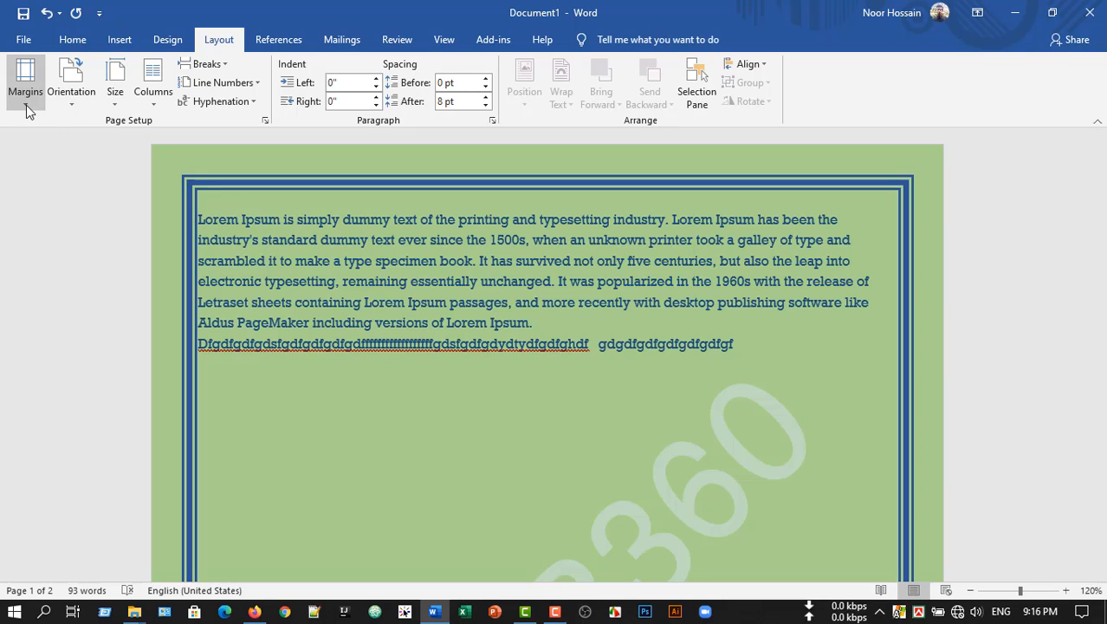
Set the document's paper size to A4 (8.27" x 11.69")
left_click(114, 104)
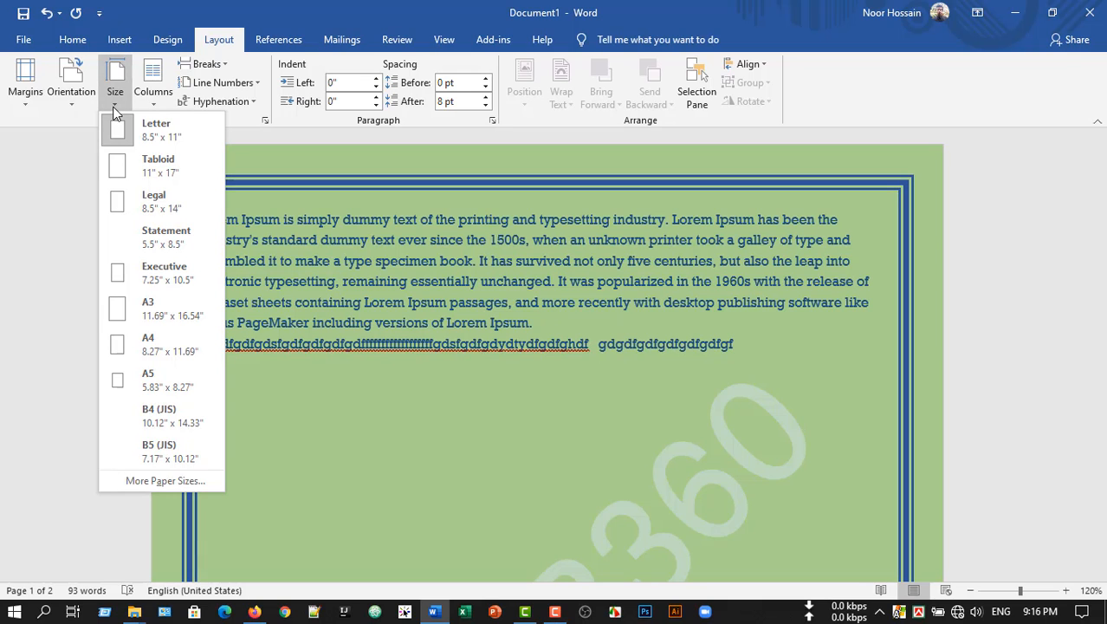
left_click(505, 361)
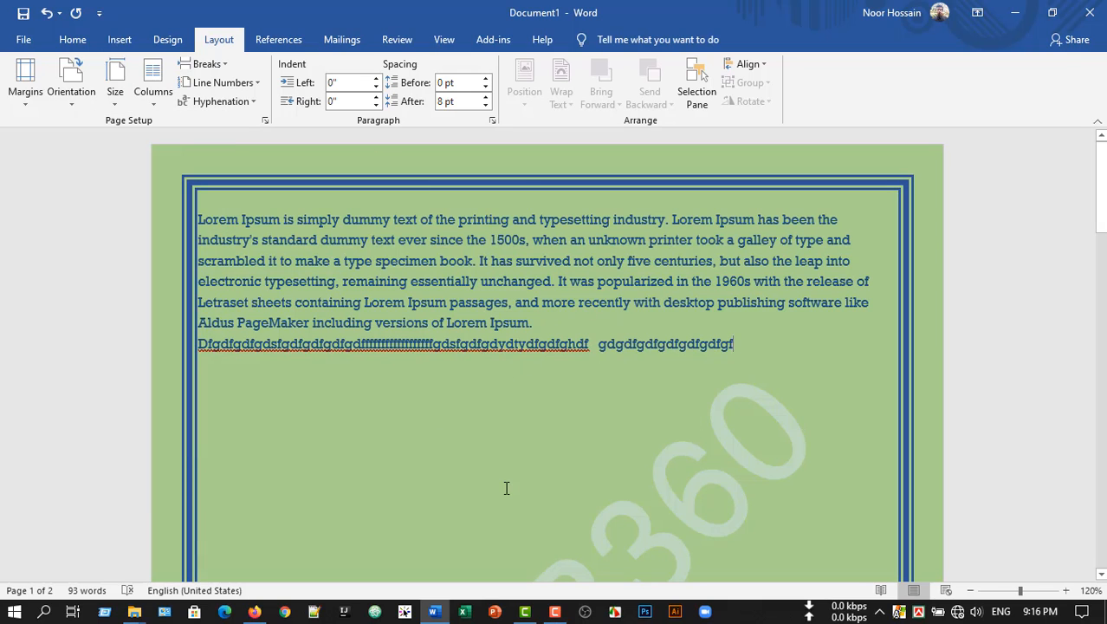
scroll(507, 488, "down", 6)
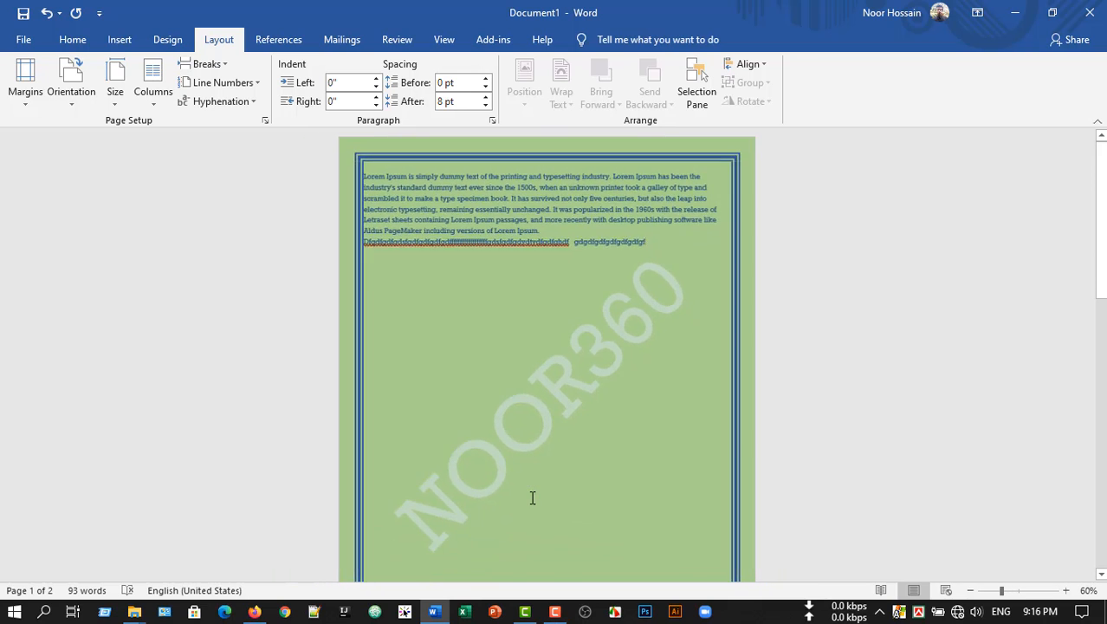
scroll(532, 498, "down", 1)
scroll(550, 424, "down", 2)
scroll(552, 438, "up", 2)
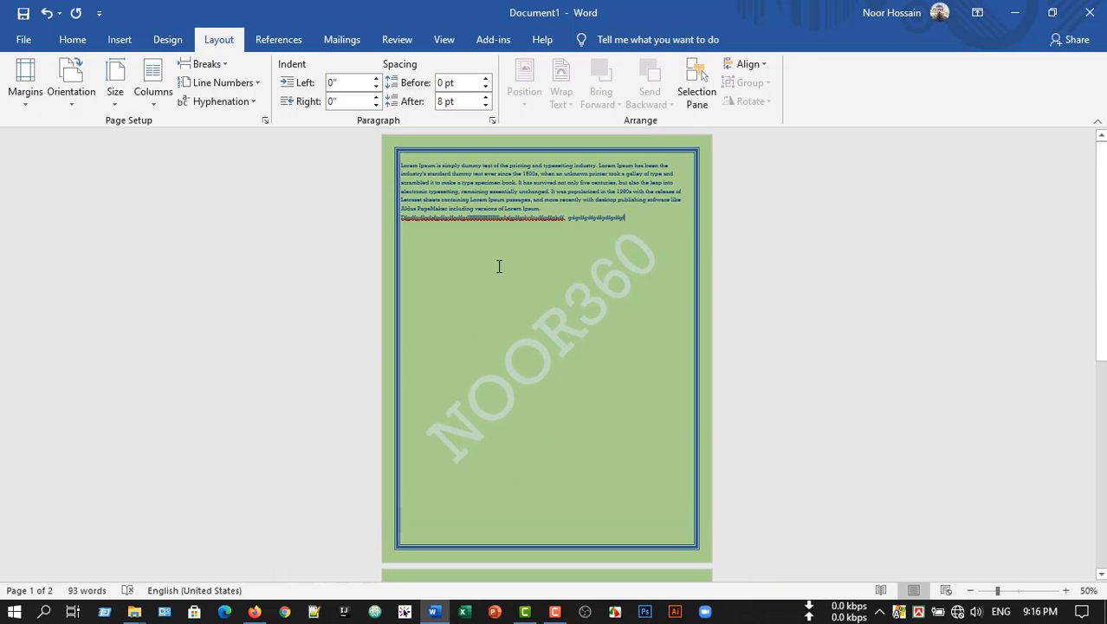
left_click(116, 96)
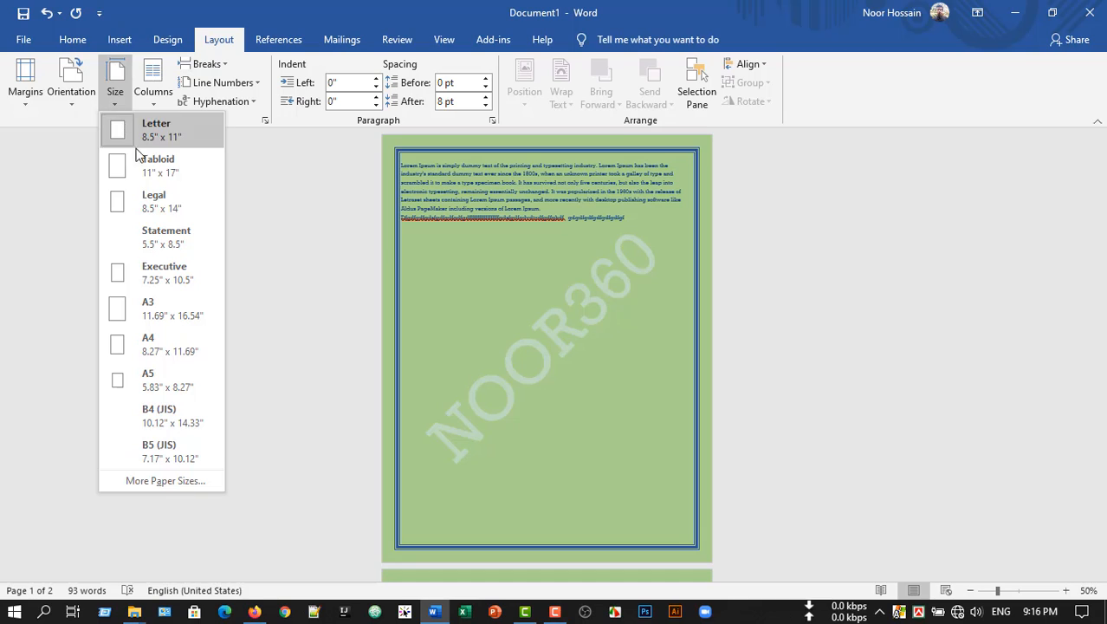
left_click(180, 357)
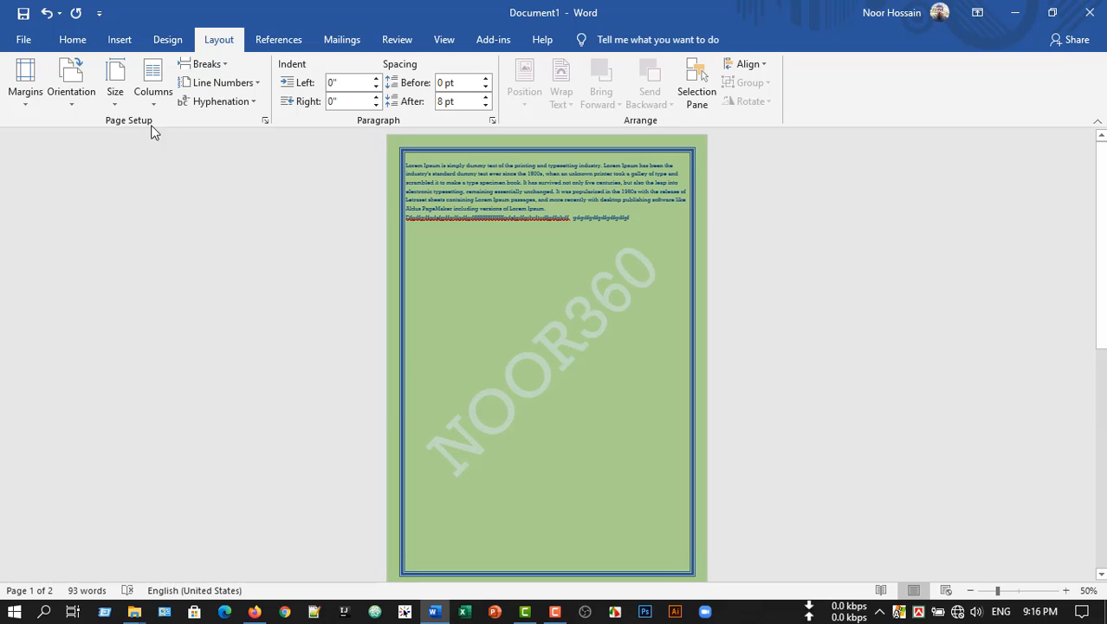
left_click(114, 97)
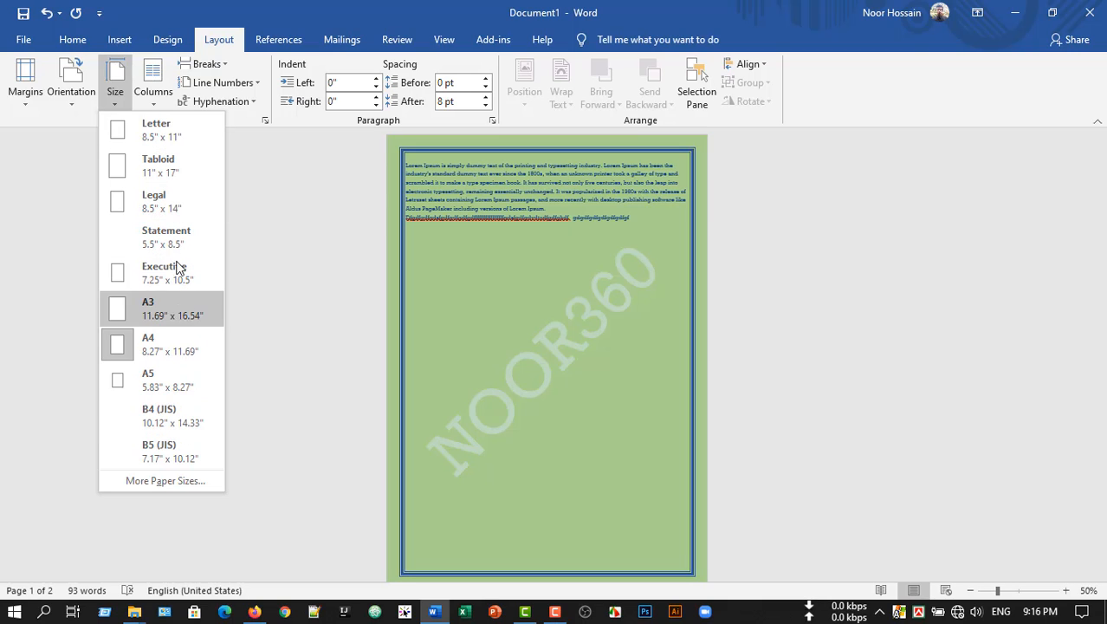
Lay out the document in two columns and paste a copy of the whole text into the second column
left_click(151, 106)
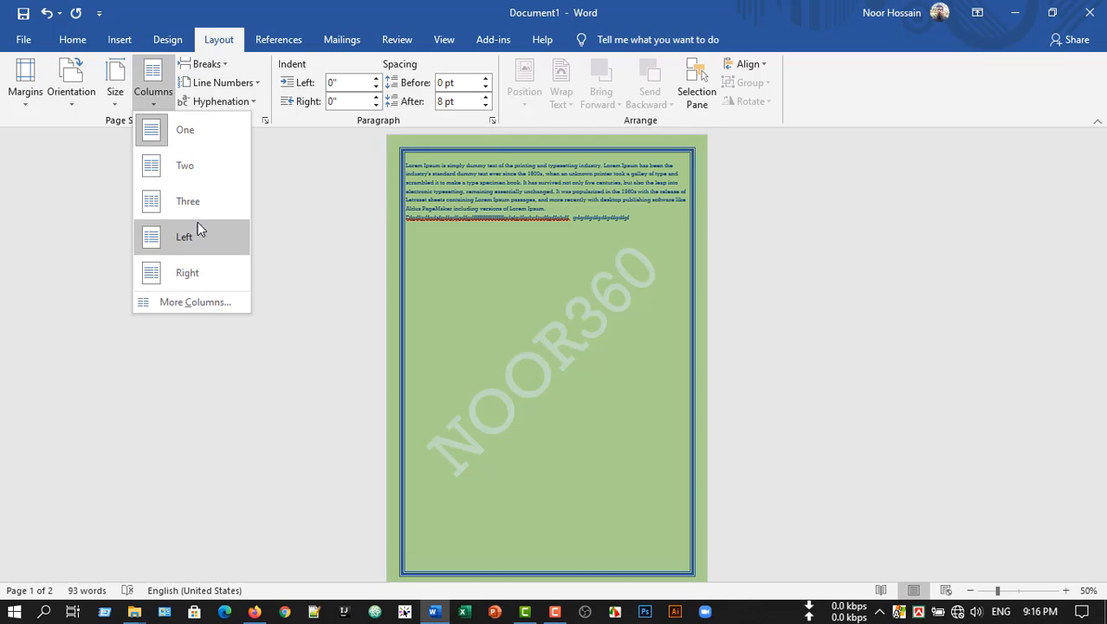
left_click(185, 167)
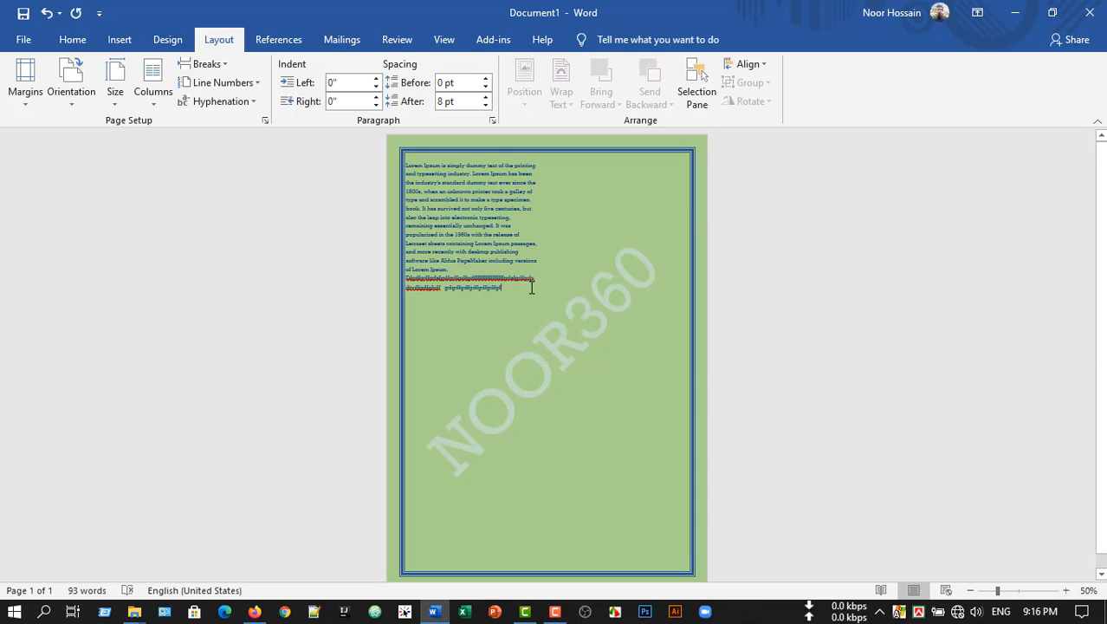
left_click_drag(517, 295, 407, 161)
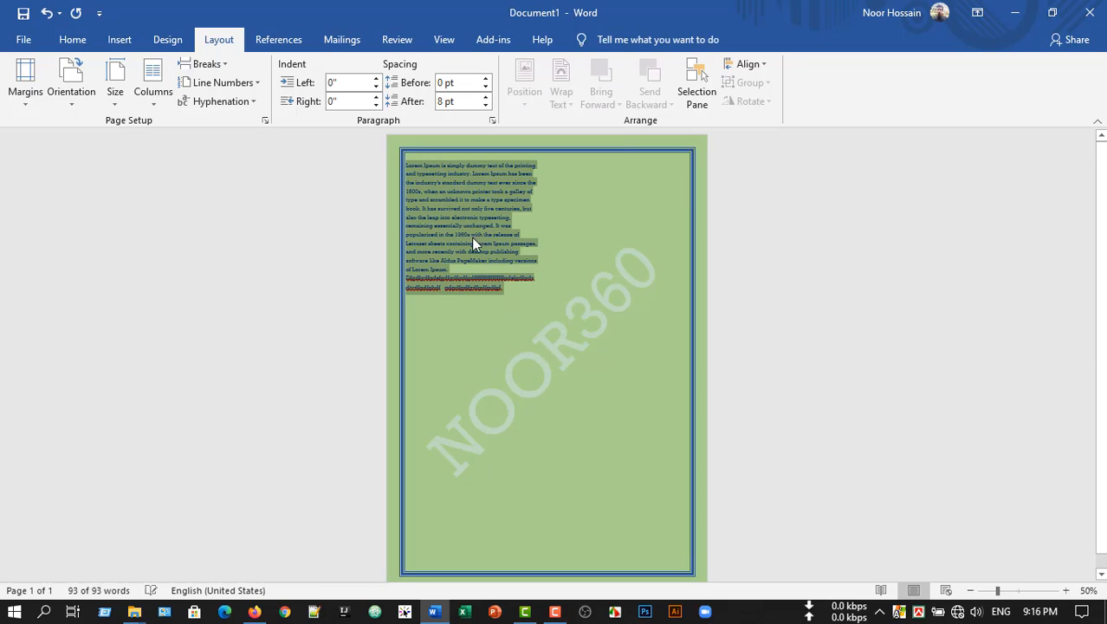
left_click(518, 296)
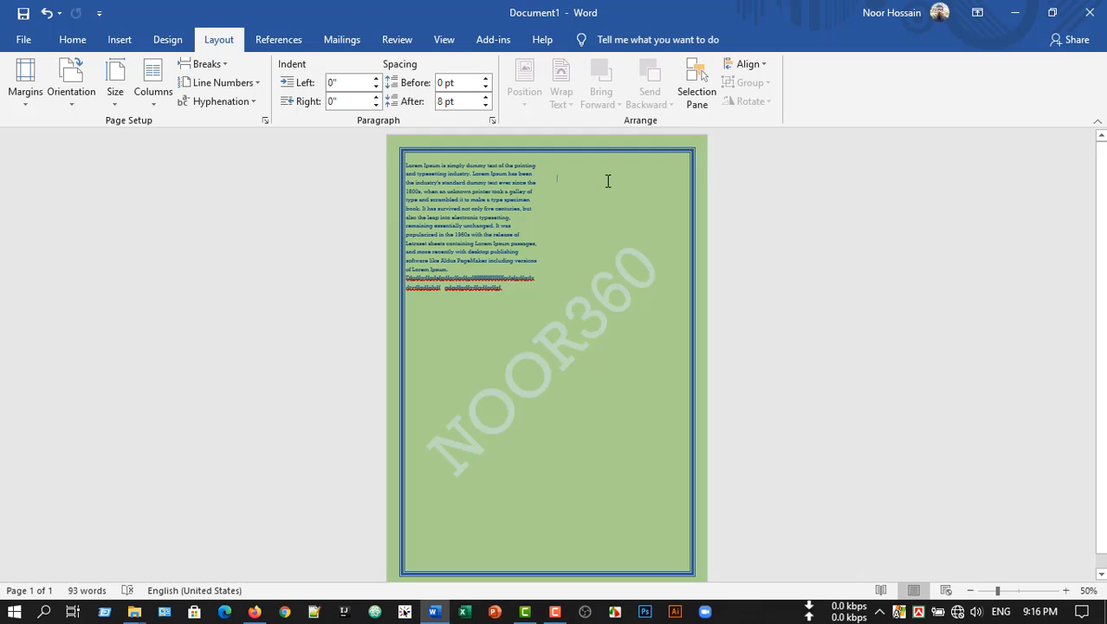
key("ctrl+v")
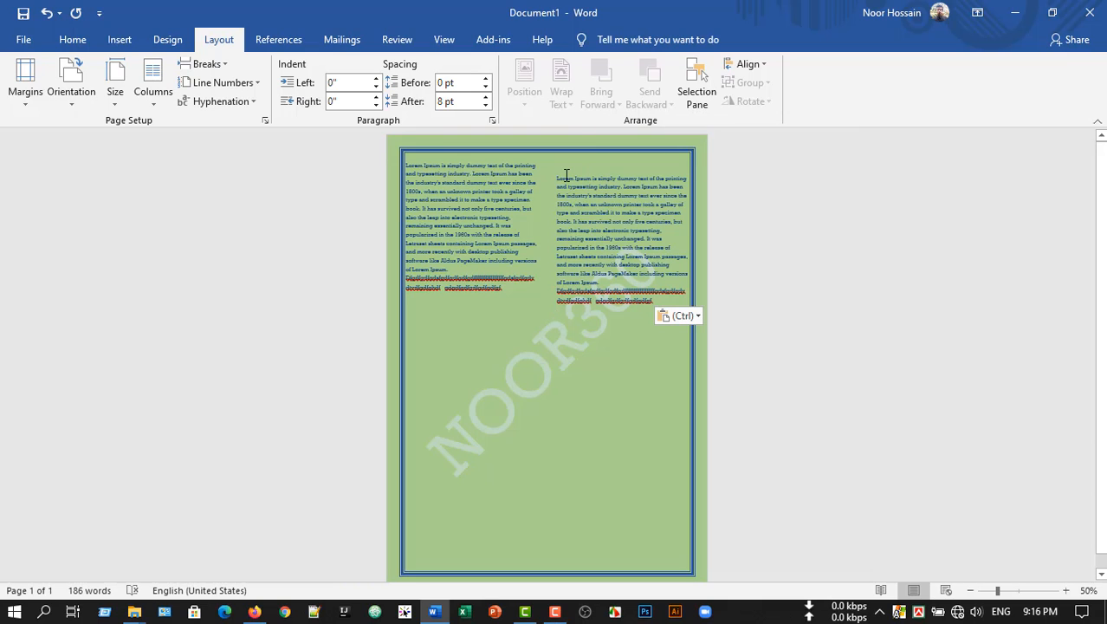
Format the whole document in four equal-width columns with 0.8" spacing between them
left_click(153, 94)
left_click(196, 302)
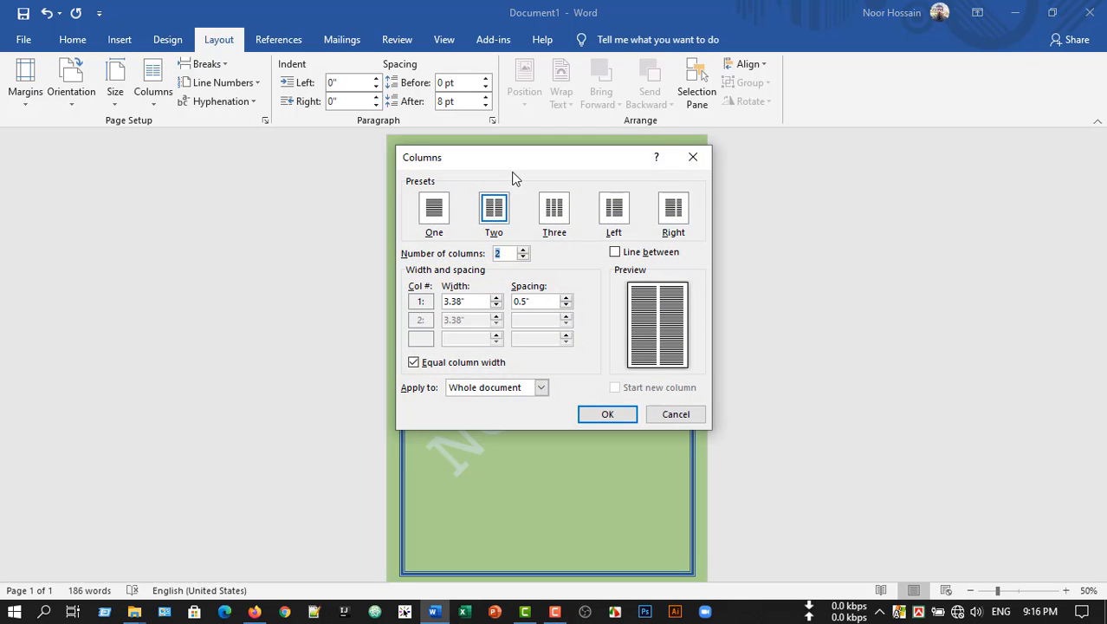
left_click_drag(594, 153, 855, 160)
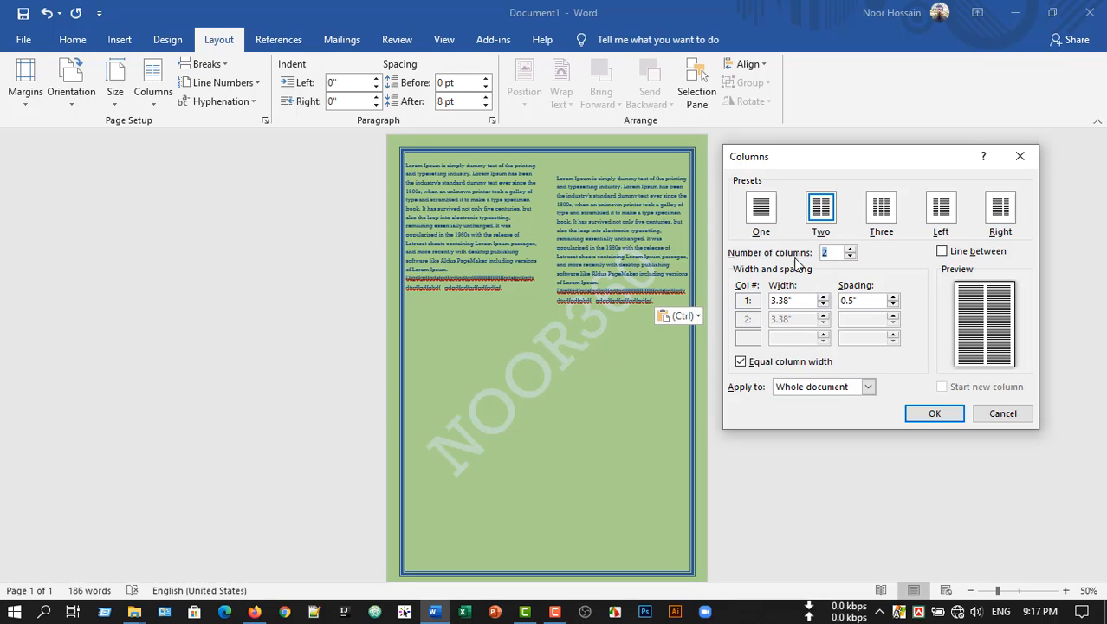
left_click(851, 250)
left_click(851, 250)
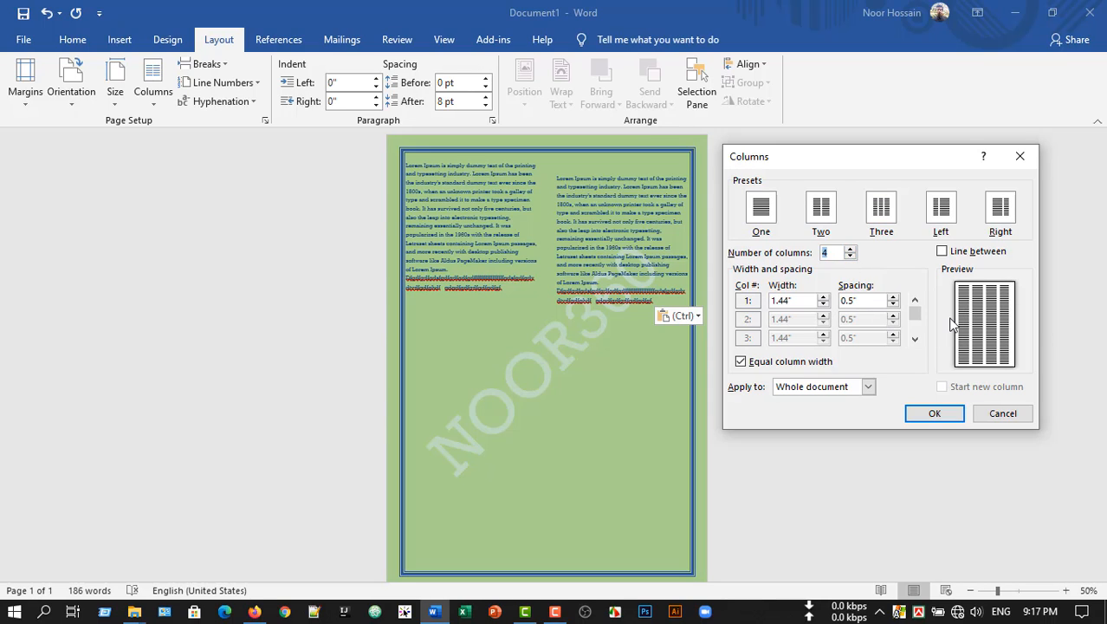
left_click(893, 298)
left_click(893, 298)
left_click(893, 298)
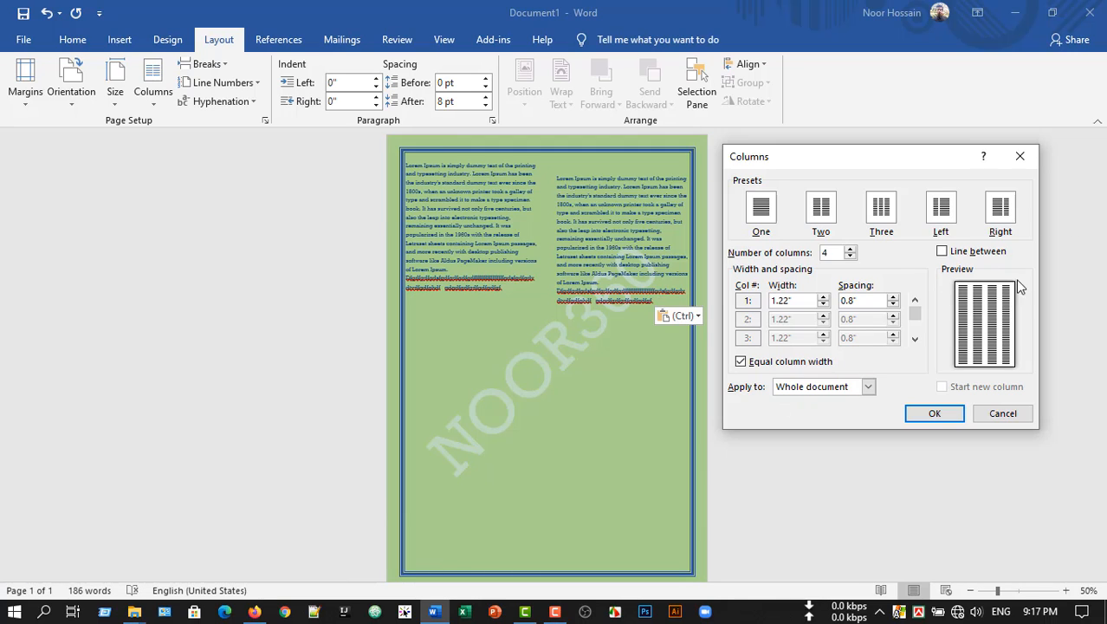
left_click(934, 415)
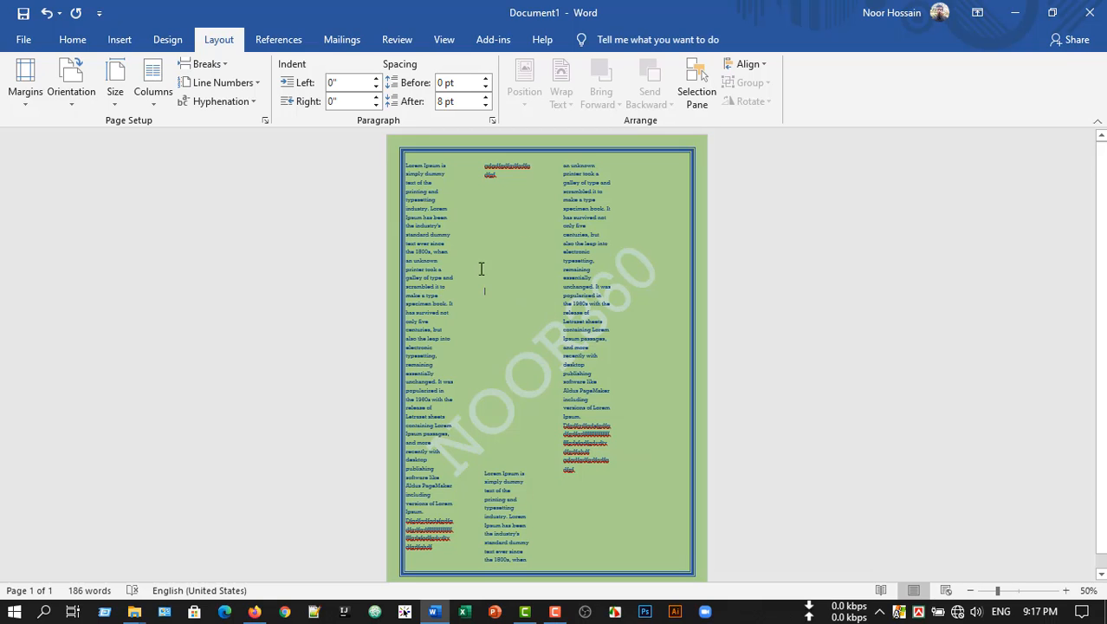
Undo the four-column layout, the pasted text copy and the two-column layout, and try one further undo and redo
scroll(521, 326, "down", 1)
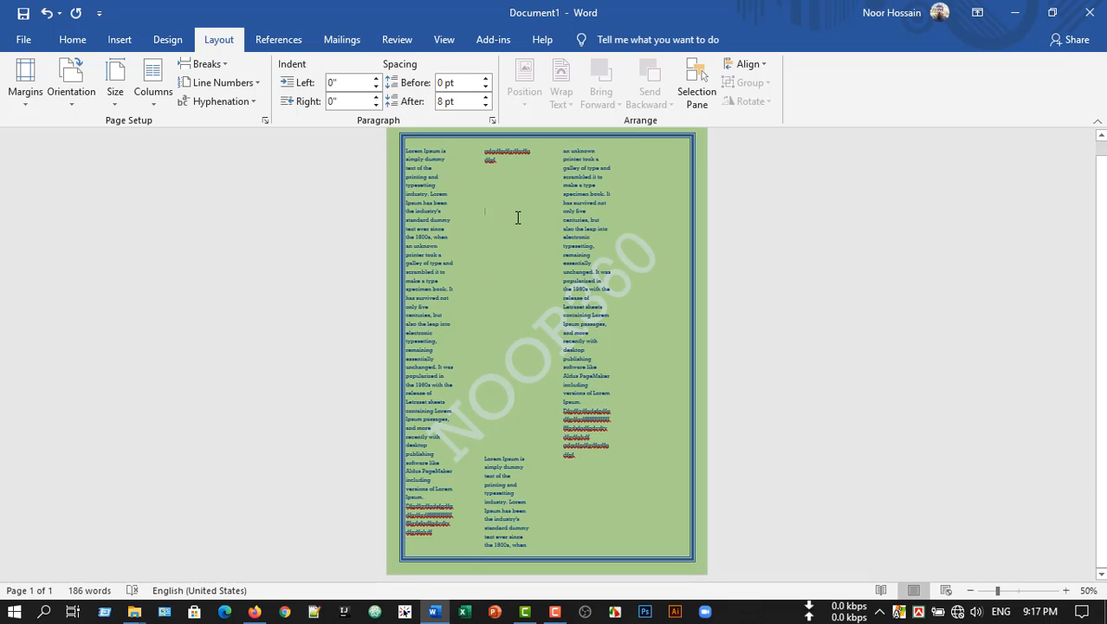
key("ctrl+z")
key("ctrl+z")
key("ctrl+z")
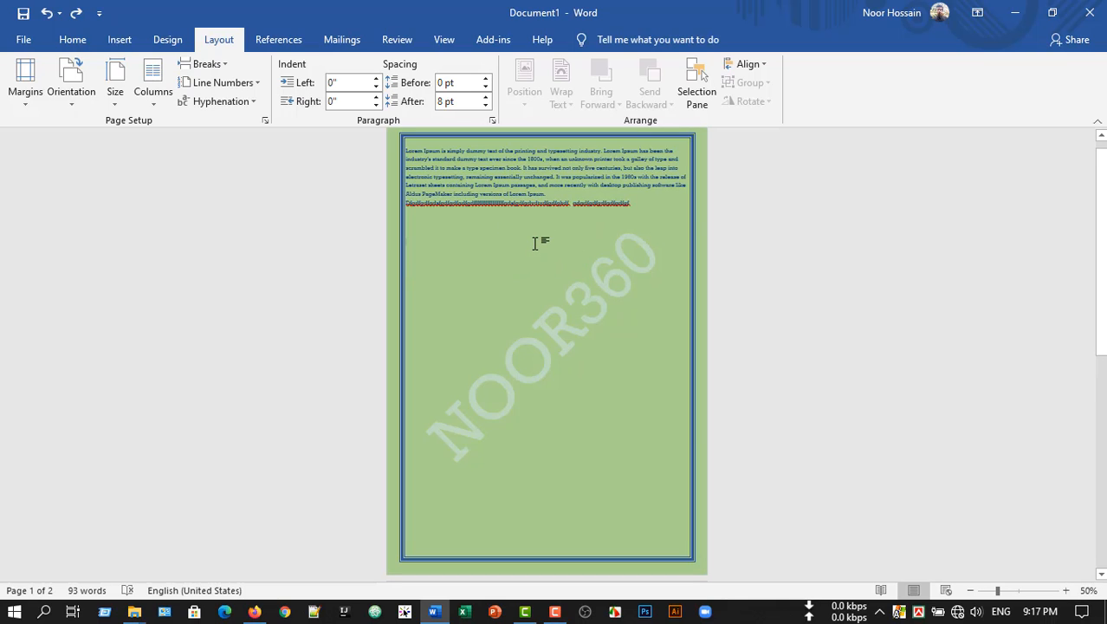
left_click(48, 13)
left_click(77, 13)
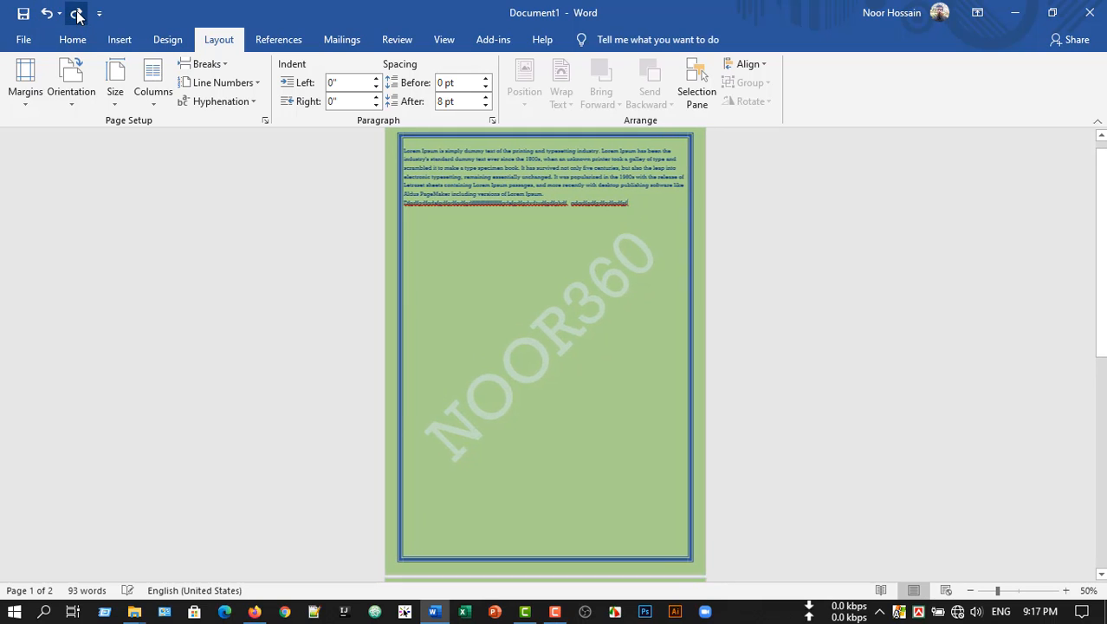
Redo the column layouts and the pasted text copy, and undo them all again
left_click(77, 13)
left_click(77, 13)
left_click(77, 13)
left_click(77, 13)
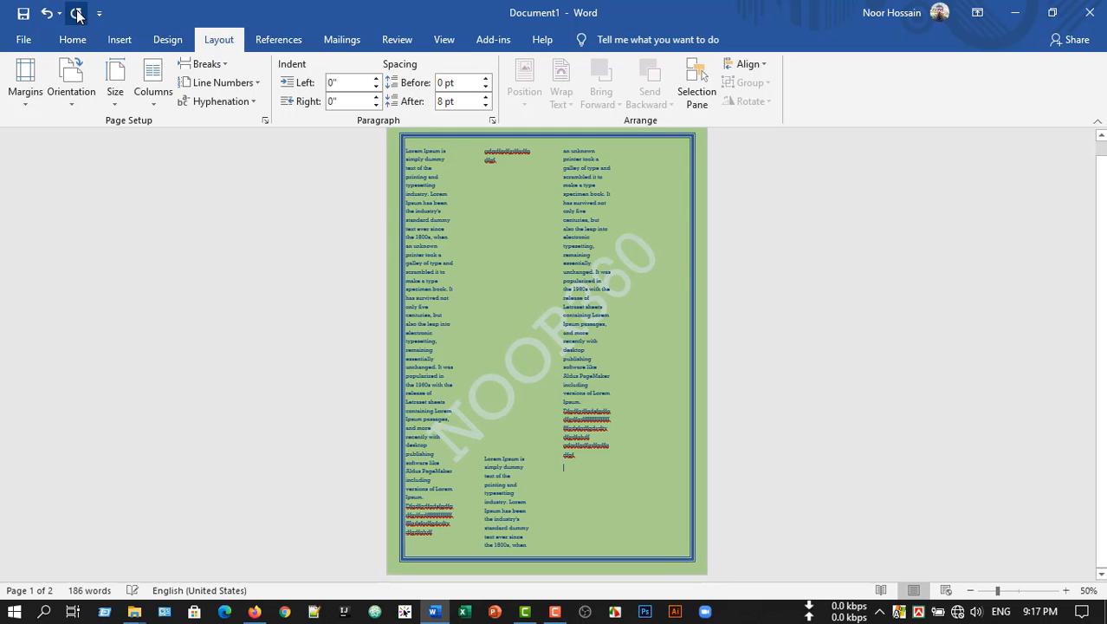
left_click(48, 13)
left_click(48, 13)
left_click(48, 13)
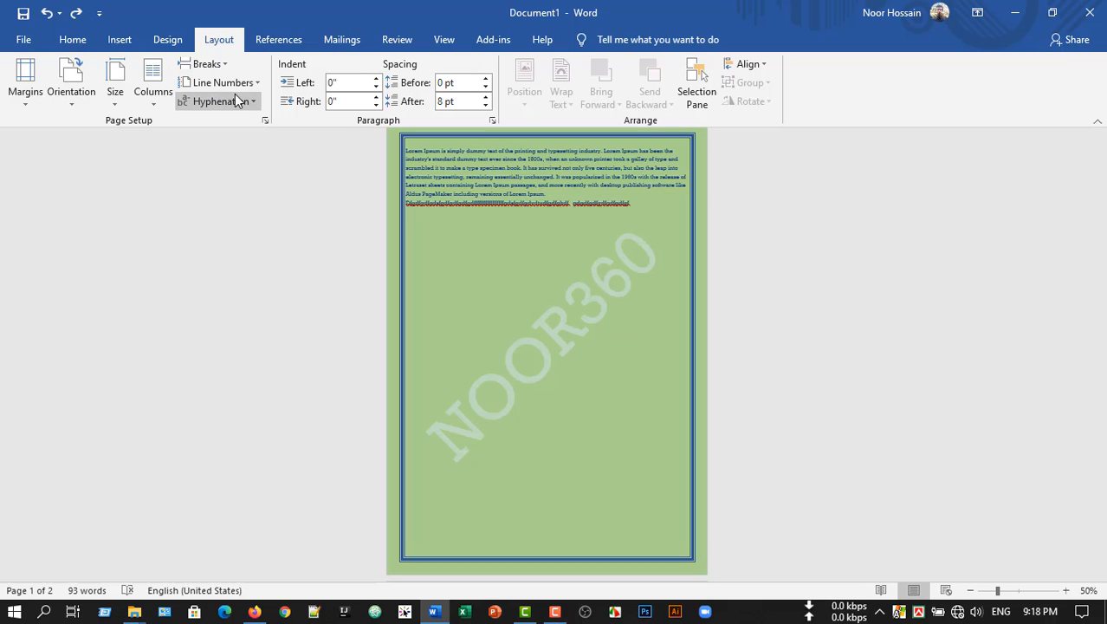
Open the full page setup settings and look through the margin, paper and layout options
scroll(515, 319, "up", 1)
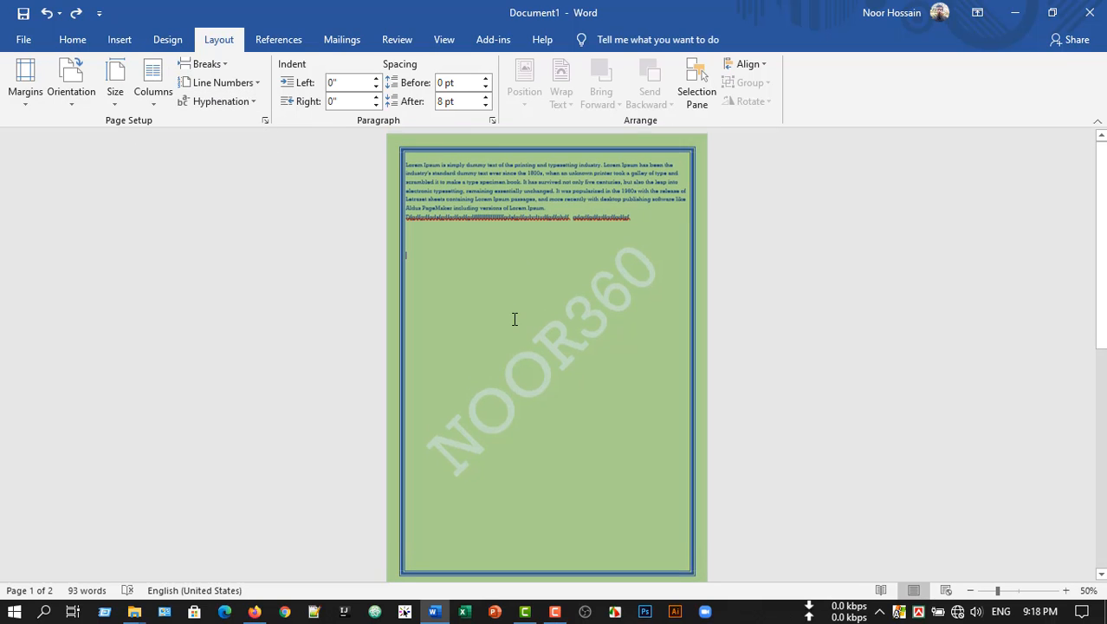
left_click(262, 121)
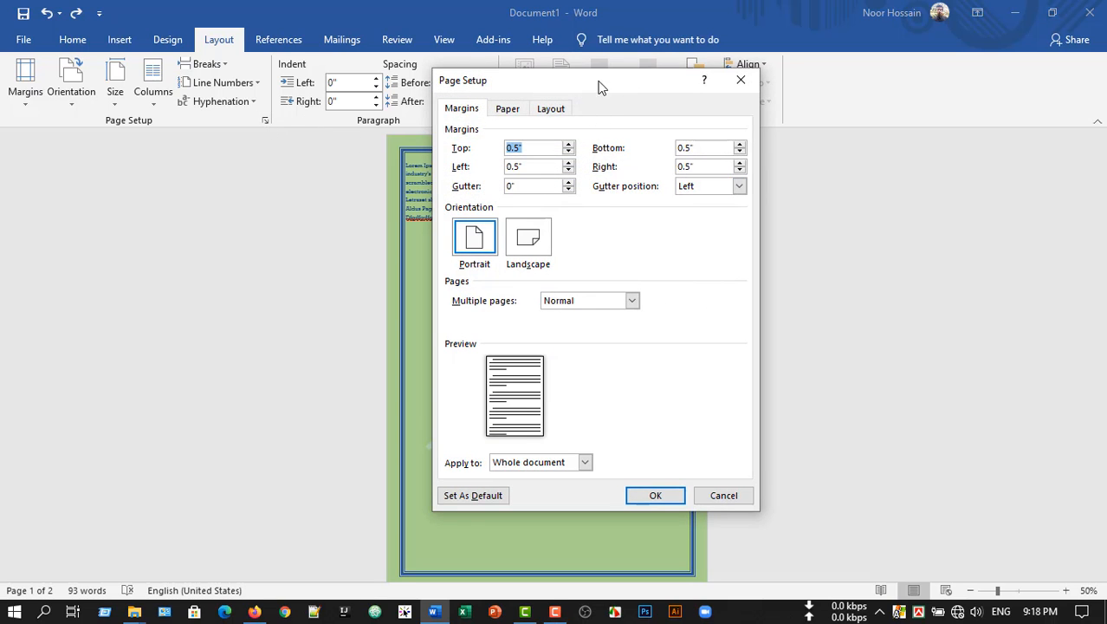
left_click_drag(600, 87, 854, 119)
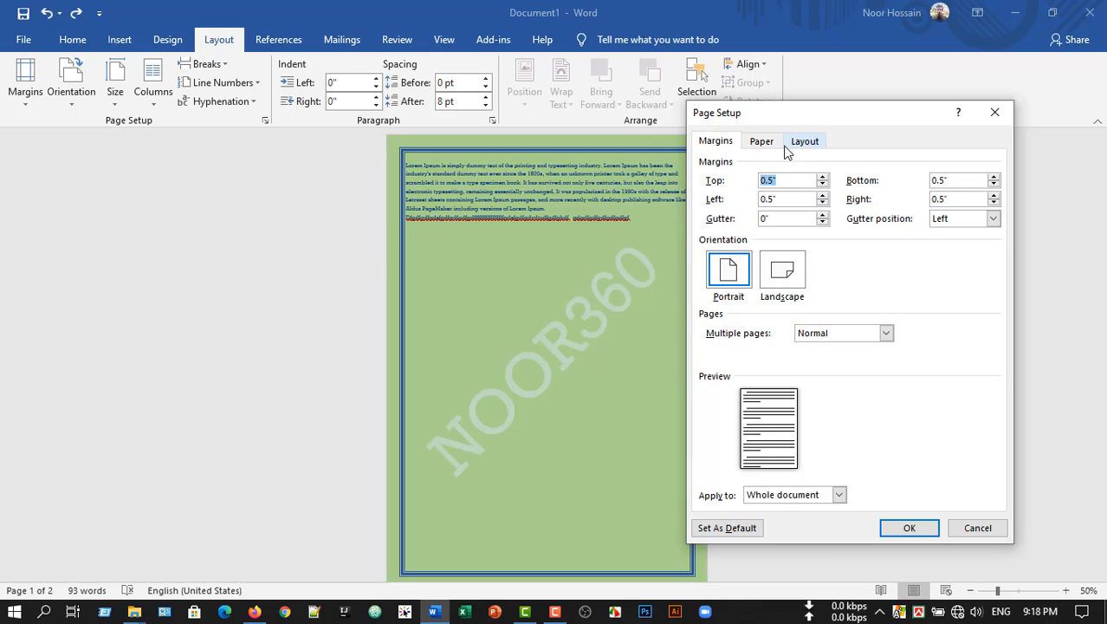
left_click(767, 144)
left_click(717, 142)
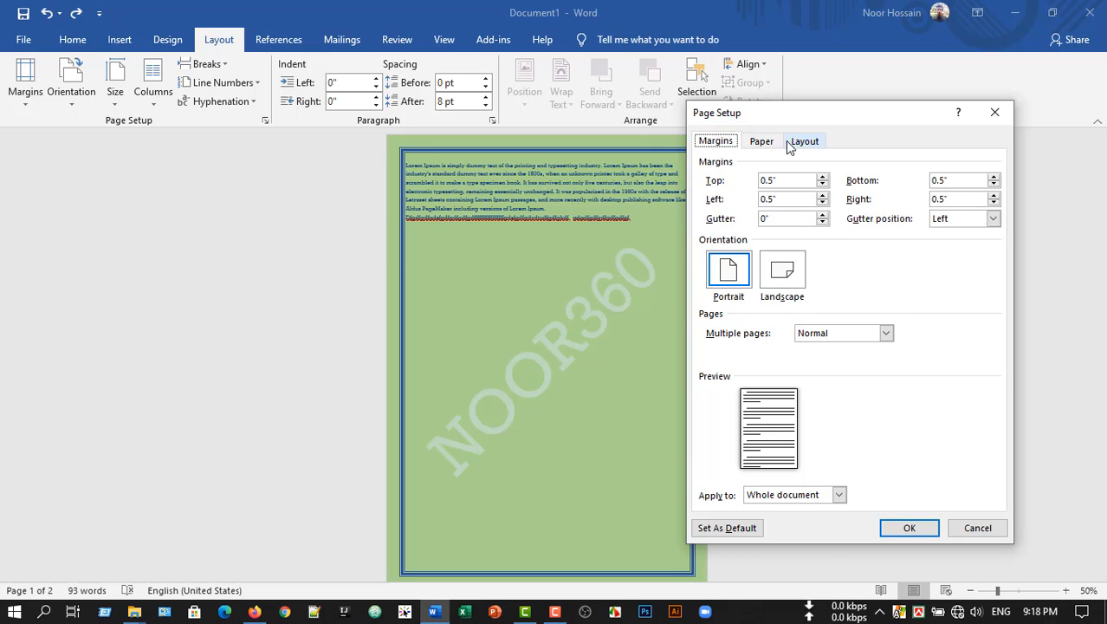
left_click(796, 143)
left_click(704, 144)
Set the top, bottom, left and right page margins to 1 inch each
left_click(823, 177)
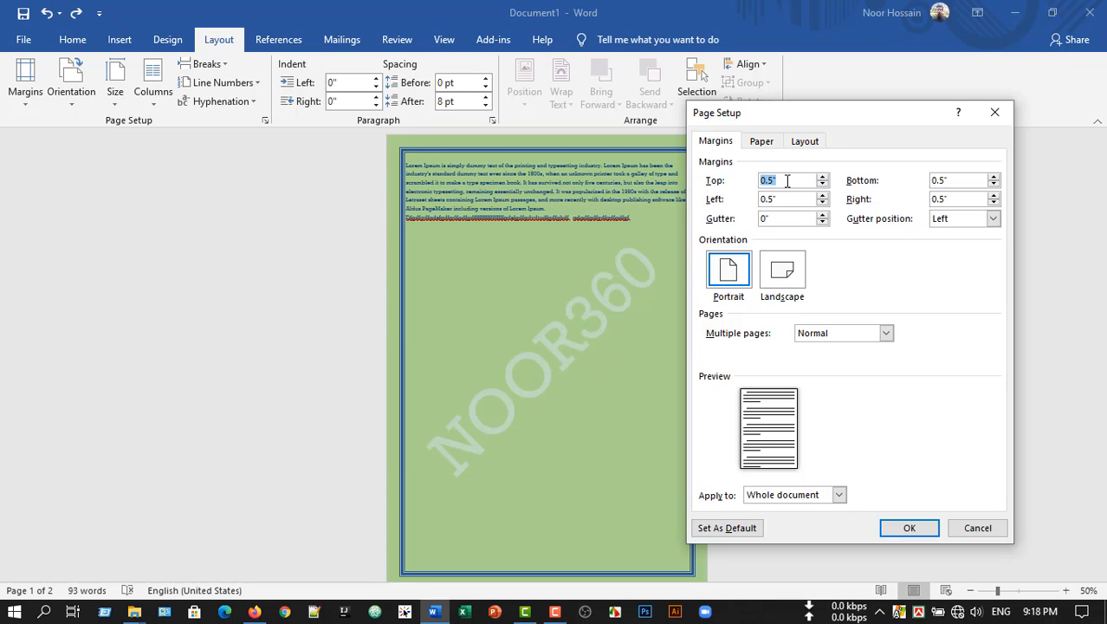
key("Tab")
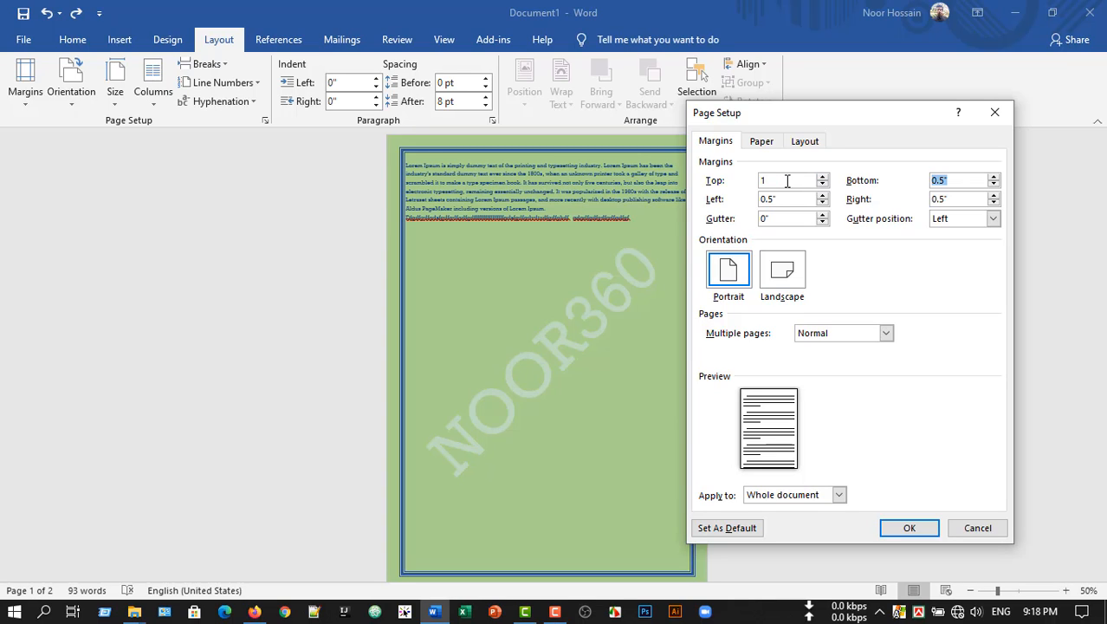
type("1")
key("Tab")
type("1")
key("Tab")
type("1")
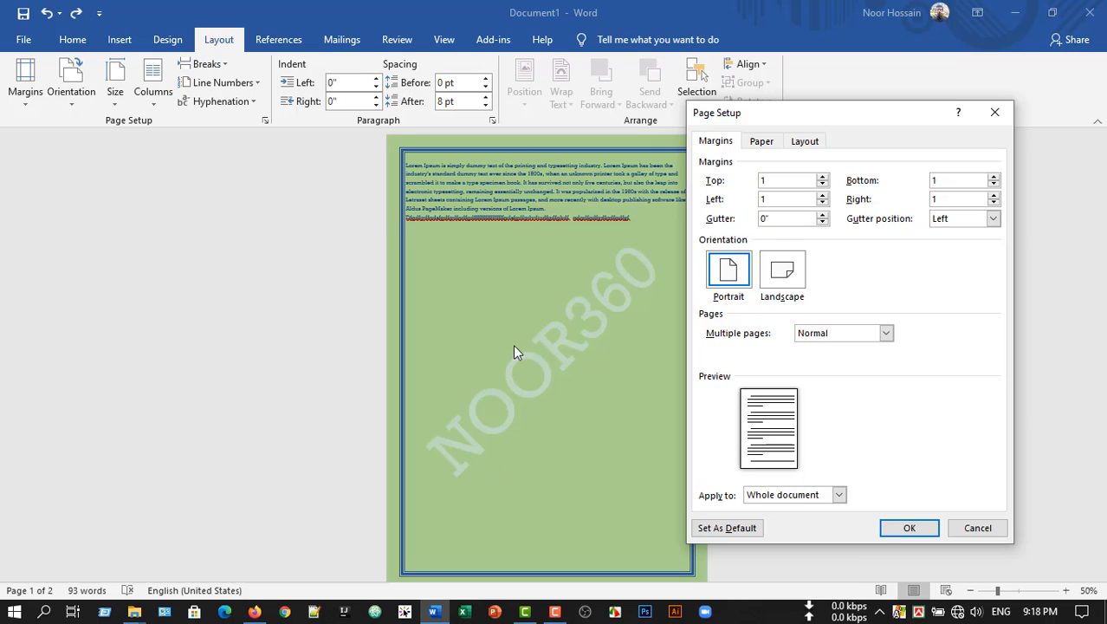
Try landscape orientation, return to portrait, and apply the page setup to the whole document
left_click(784, 273)
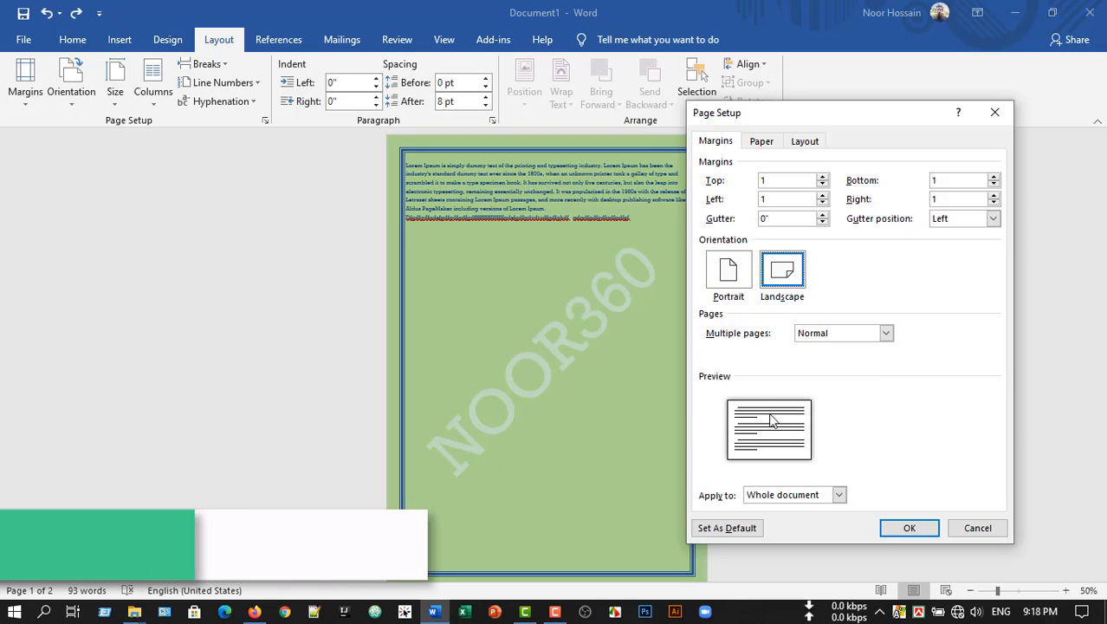
left_click(724, 272)
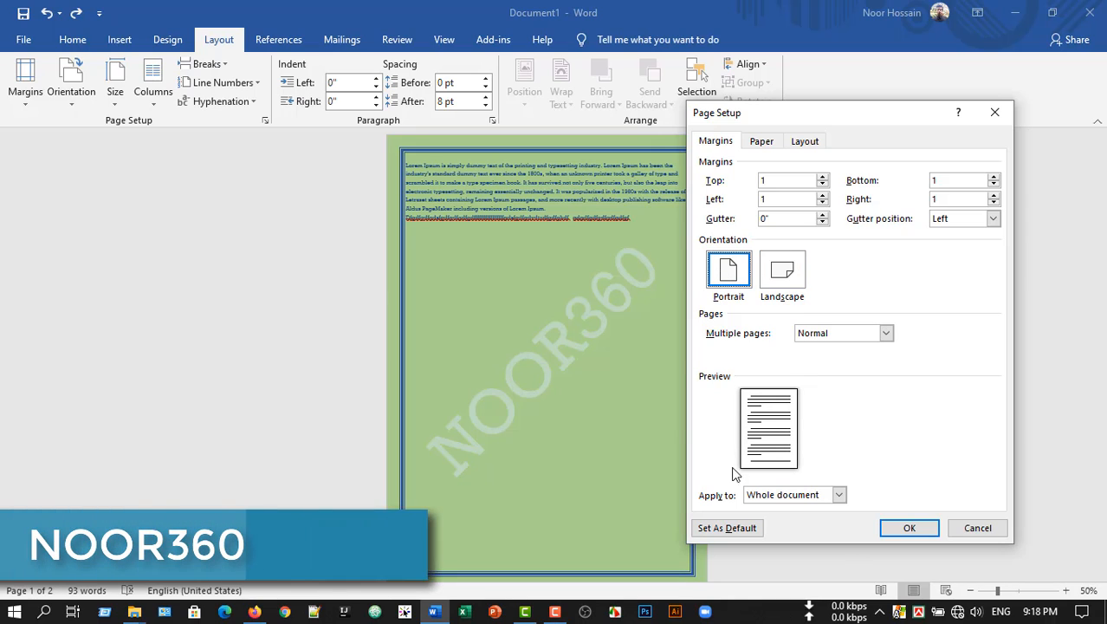
left_click(840, 498)
left_click(841, 499)
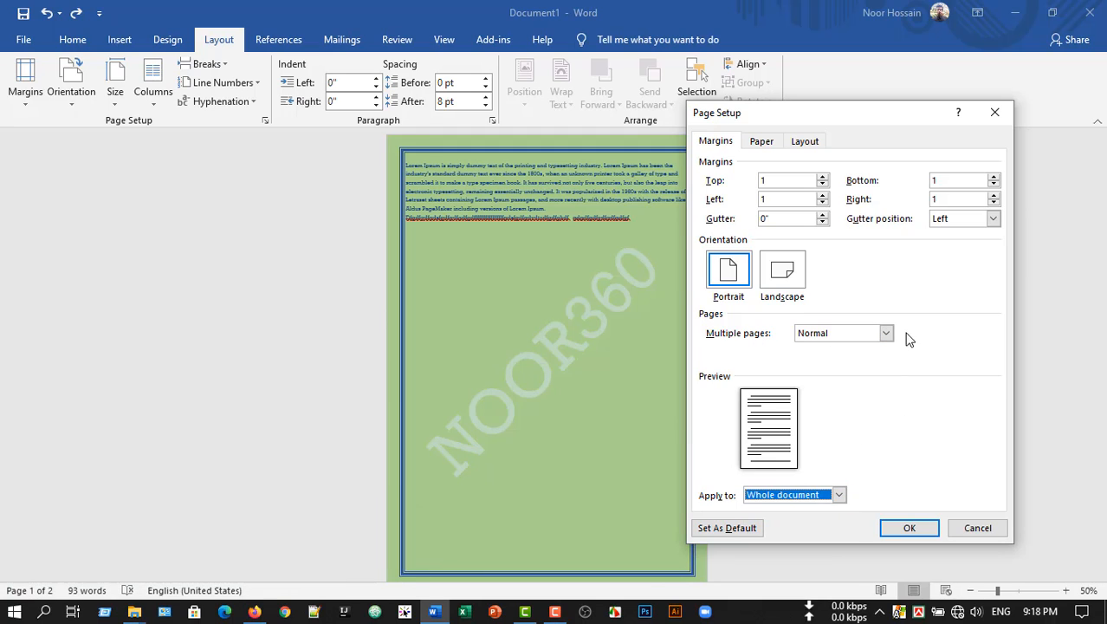
left_click(910, 528)
scroll(494, 346, "down", 1)
scroll(519, 307, "up", 1)
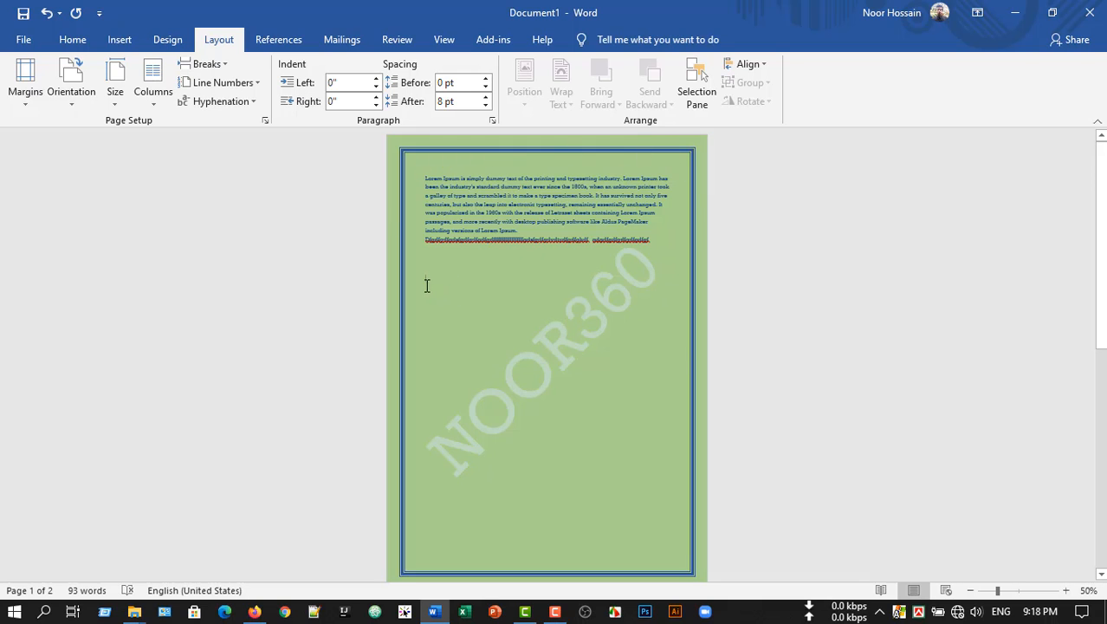
scroll(511, 416, "down", 3)
scroll(514, 511, "up", 3)
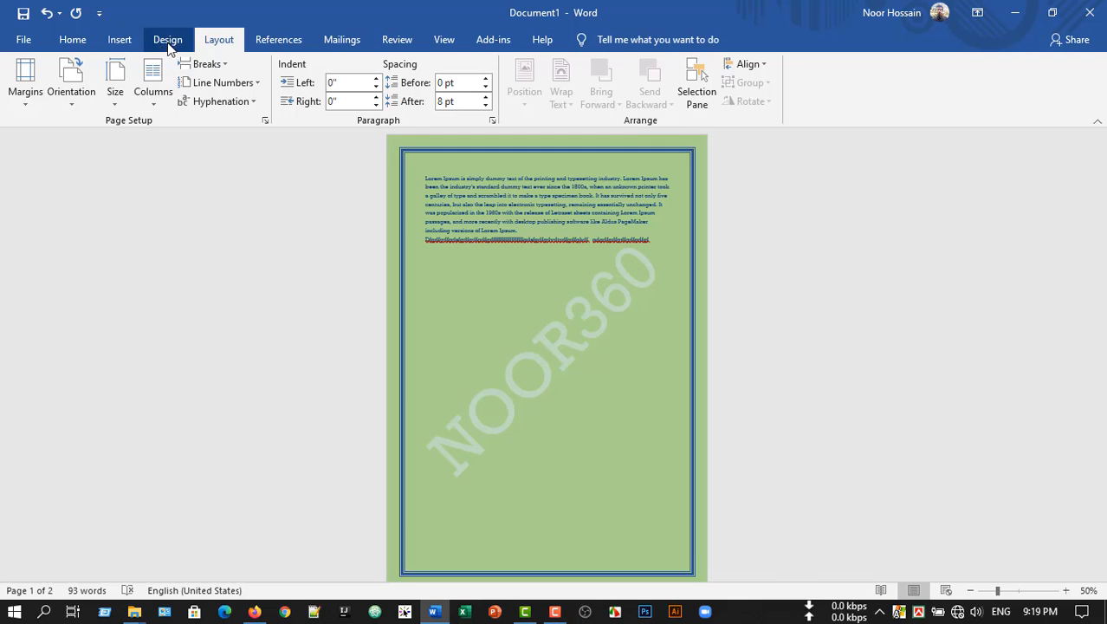
Select both text paragraphs and set their spacing after to 0 pt
scroll(557, 214, "up", 3, "ctrl")
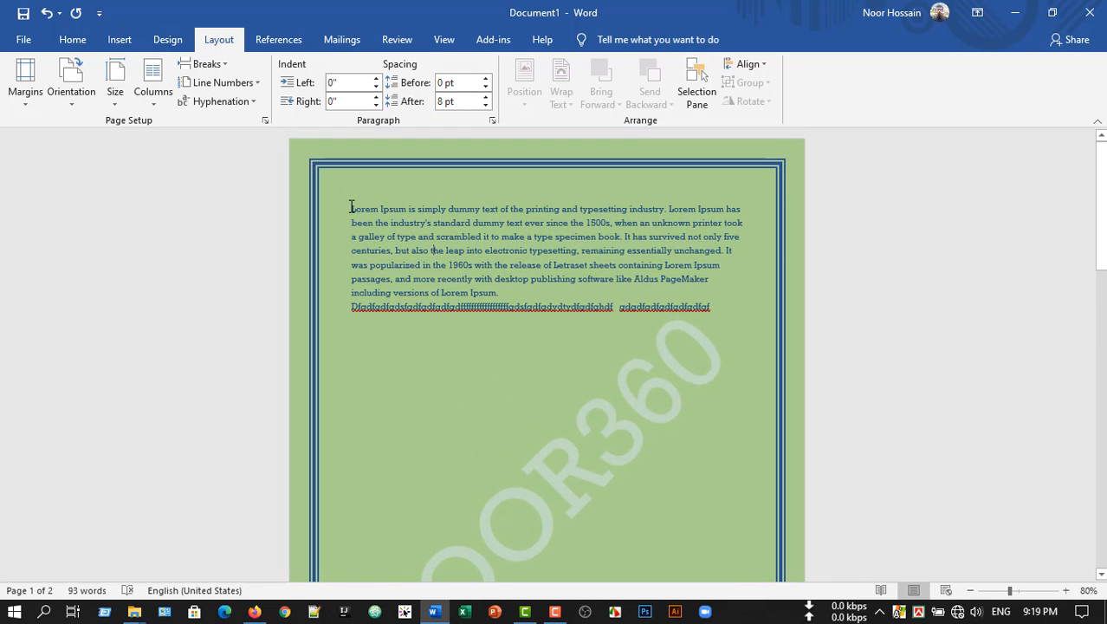
left_click_drag(350, 208, 703, 319)
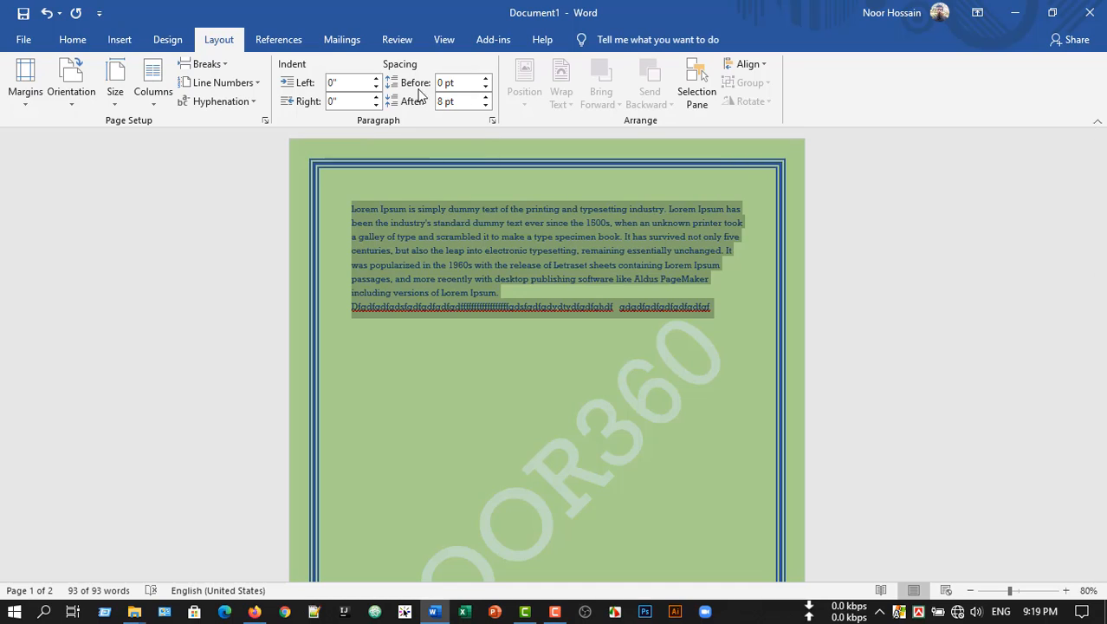
left_click(362, 87)
left_click_drag(350, 85, 312, 85)
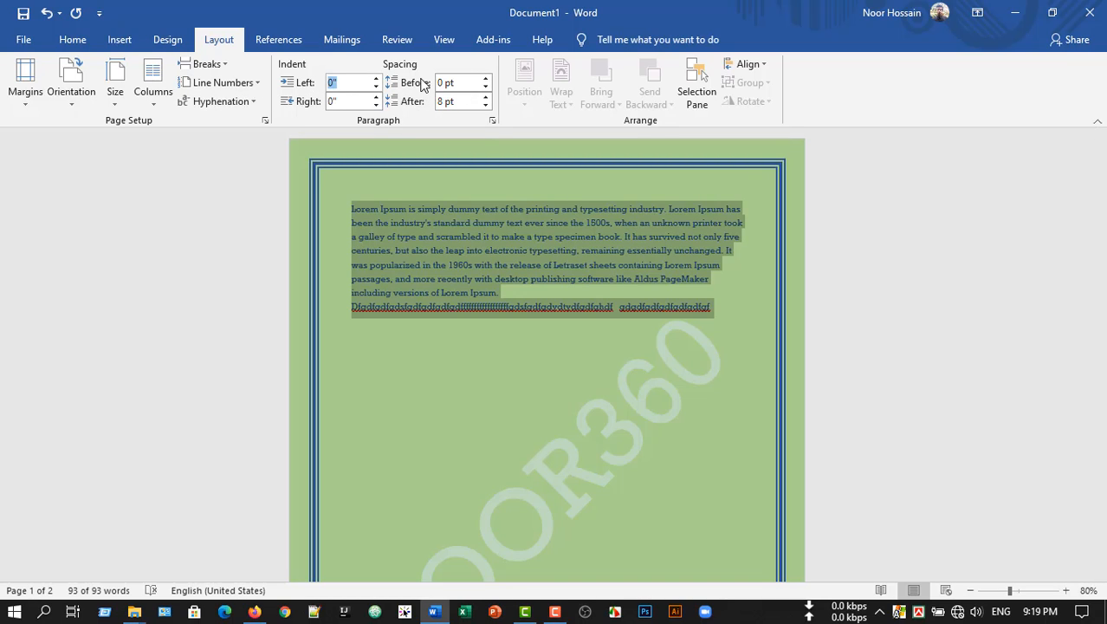
key("Tab")
key("Tab")
key("Tab")
type("0")
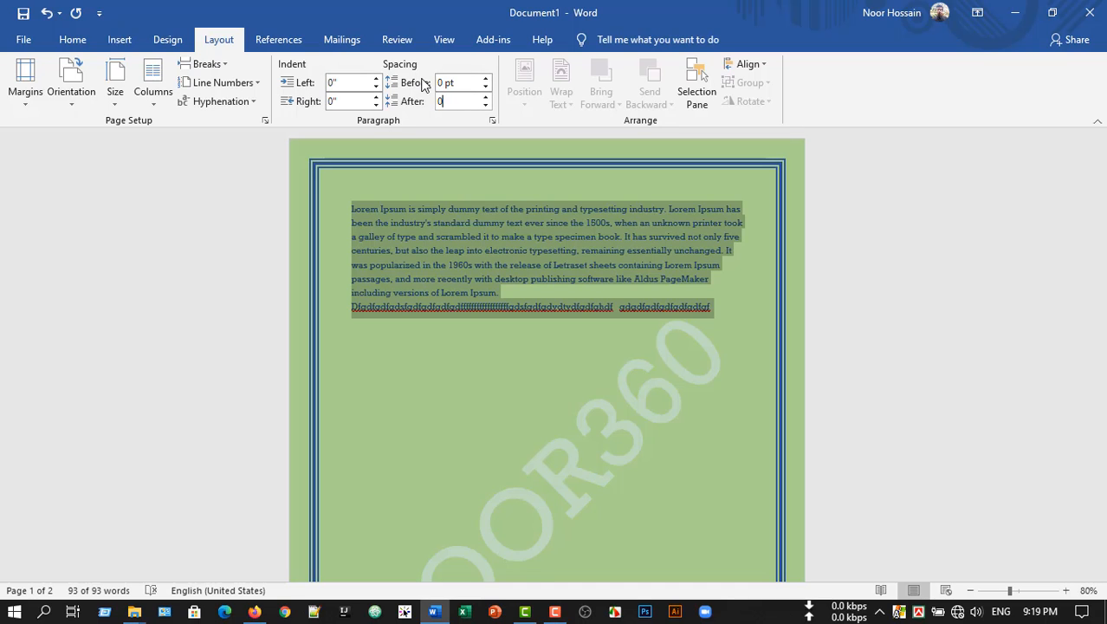
key("Return")
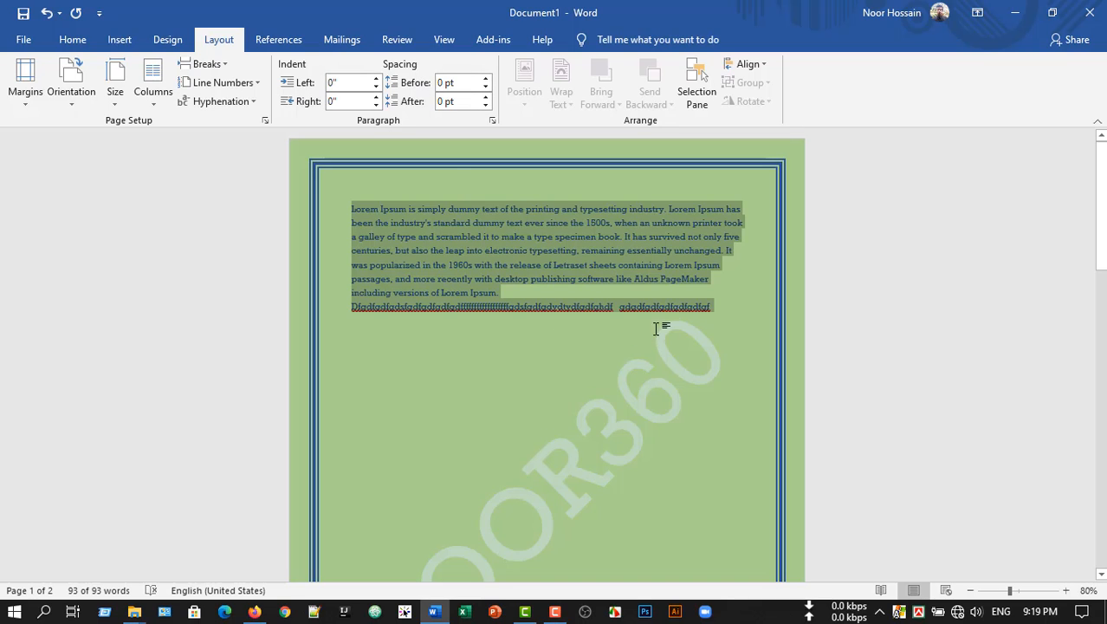
left_click(724, 312)
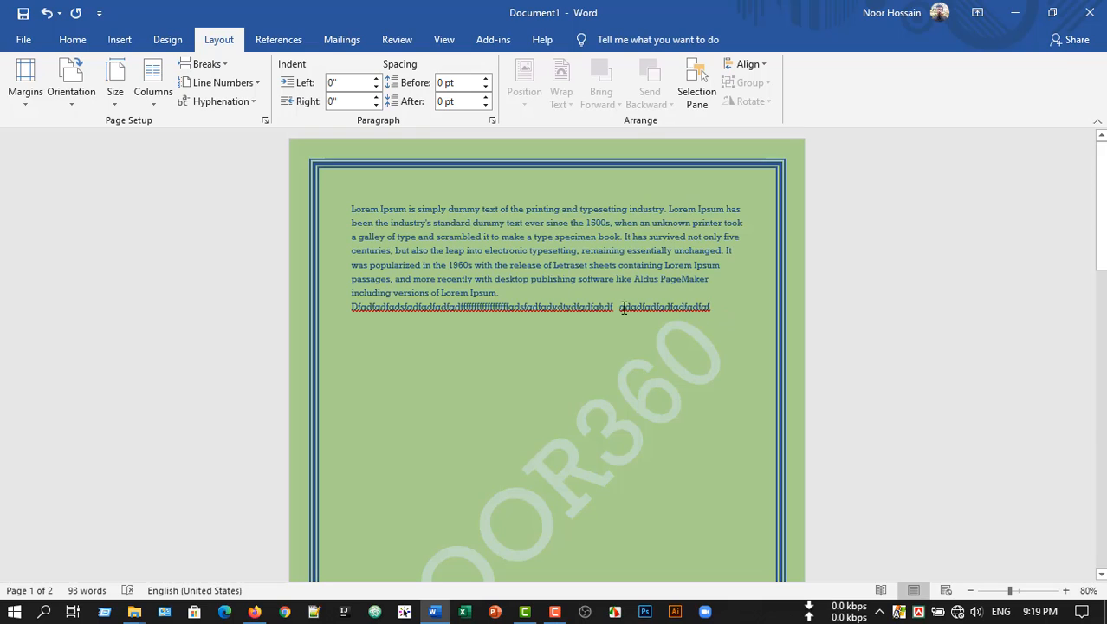
Set the spacing of both text paragraphs to 12 pt before and 36 pt after
left_click_drag(623, 308, 328, 185)
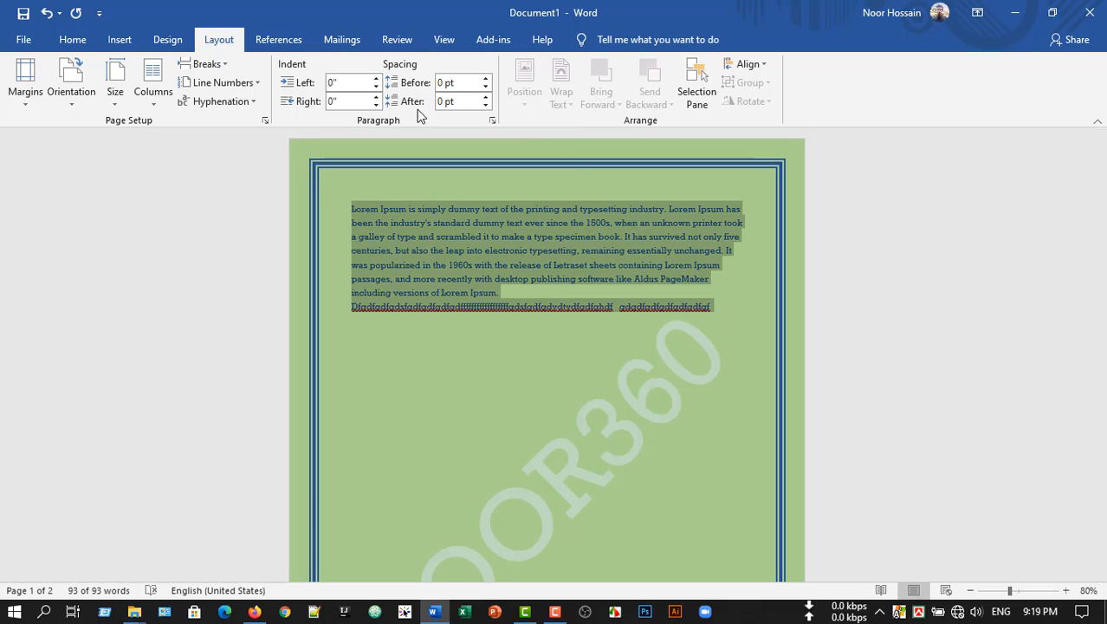
left_click(487, 78)
left_click(487, 77)
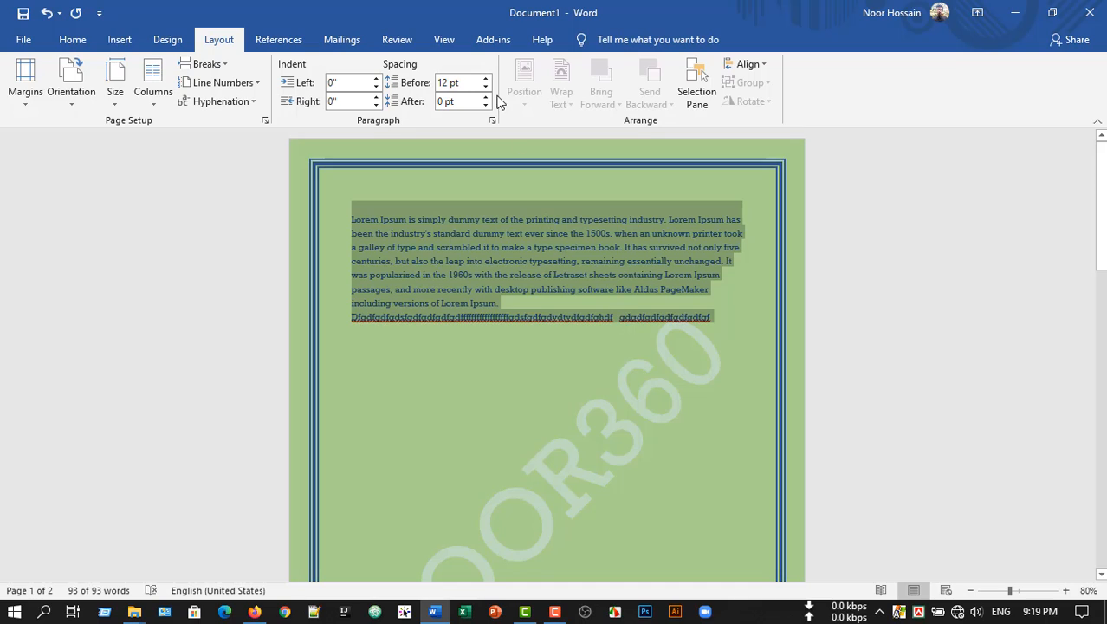
left_click(489, 96)
left_click(490, 96)
left_click(489, 97)
left_click(490, 96)
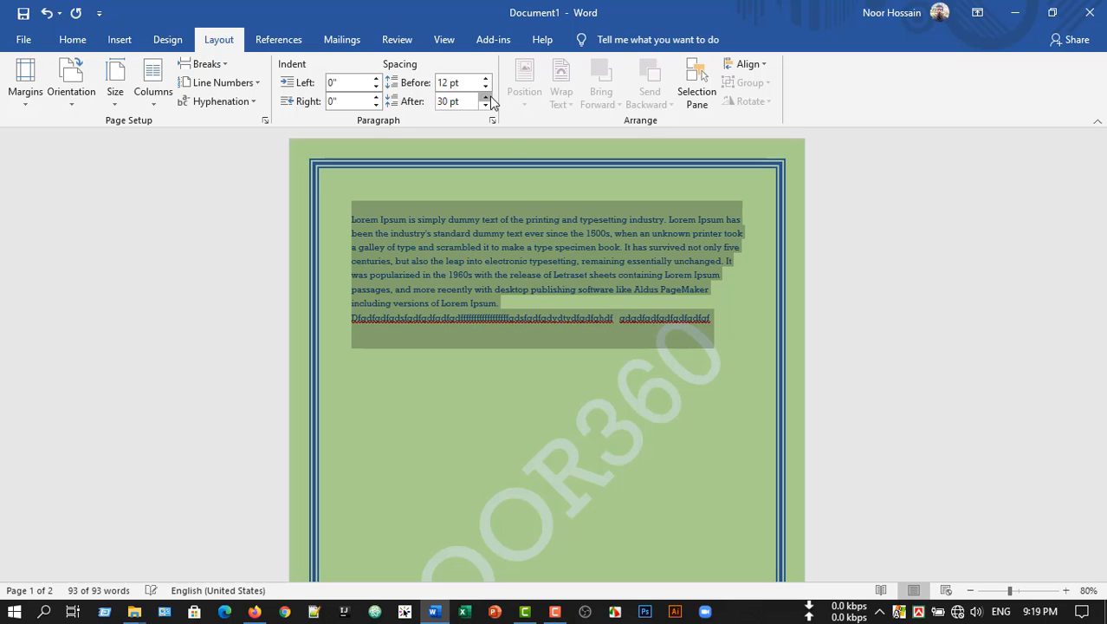
left_click(490, 96)
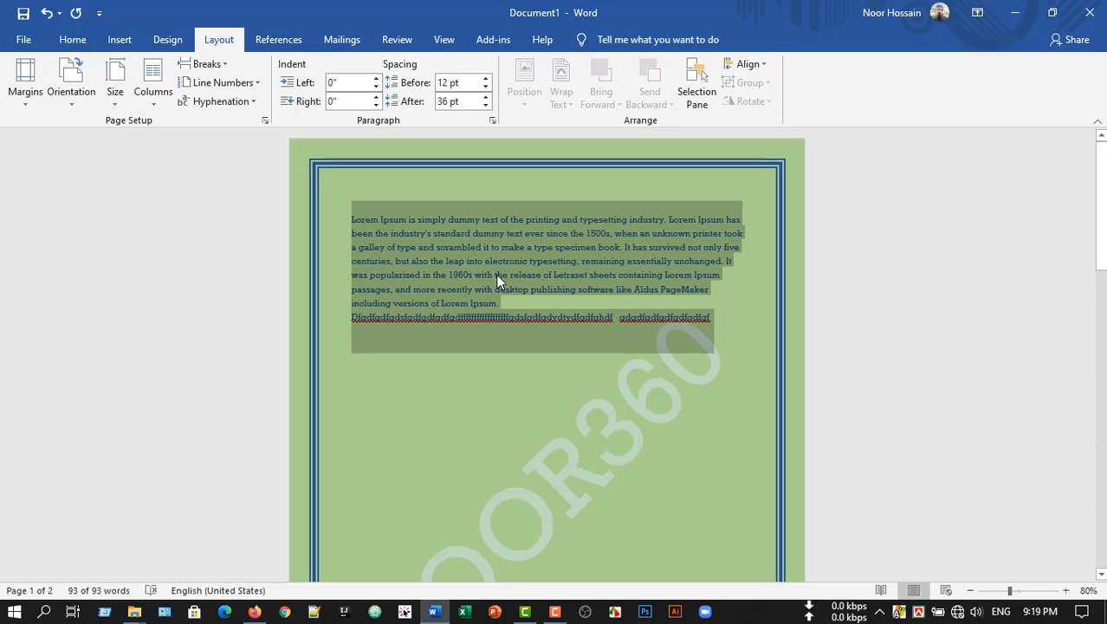
Set the spacing after the empty paragraph below the text to 42 pt
left_click(715, 317)
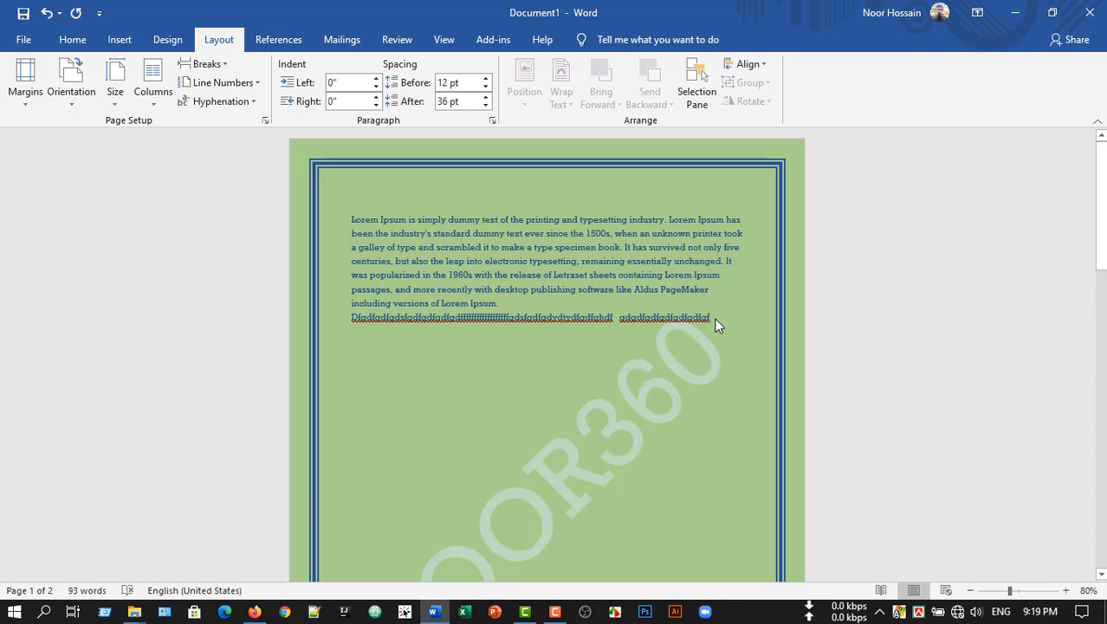
key("Return")
scroll(359, 362, "up", 8)
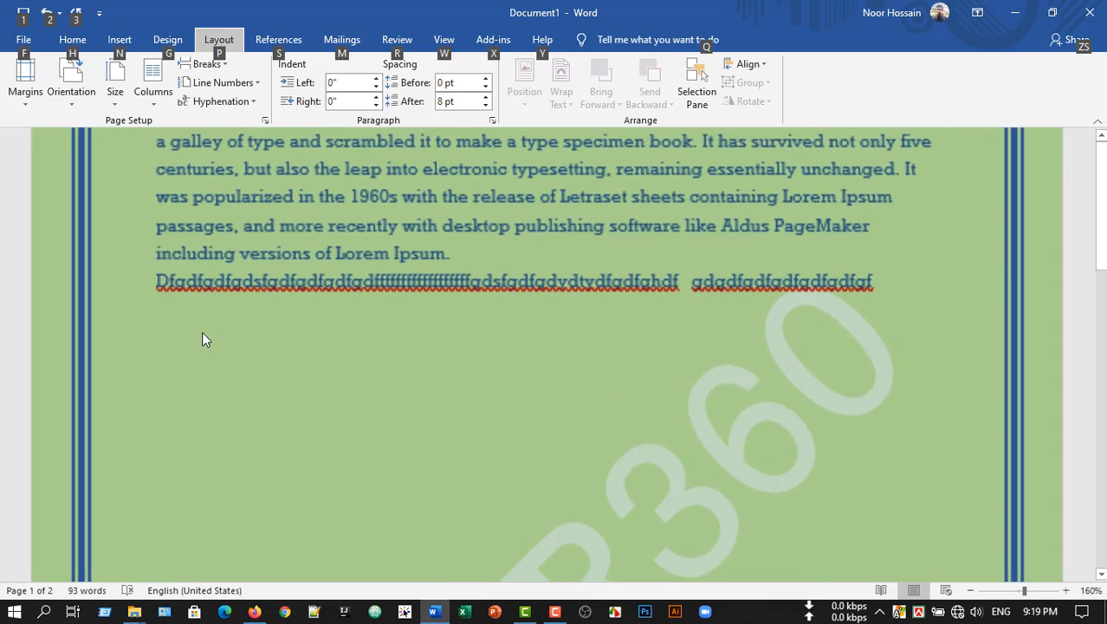
key("alt")
left_click(165, 329)
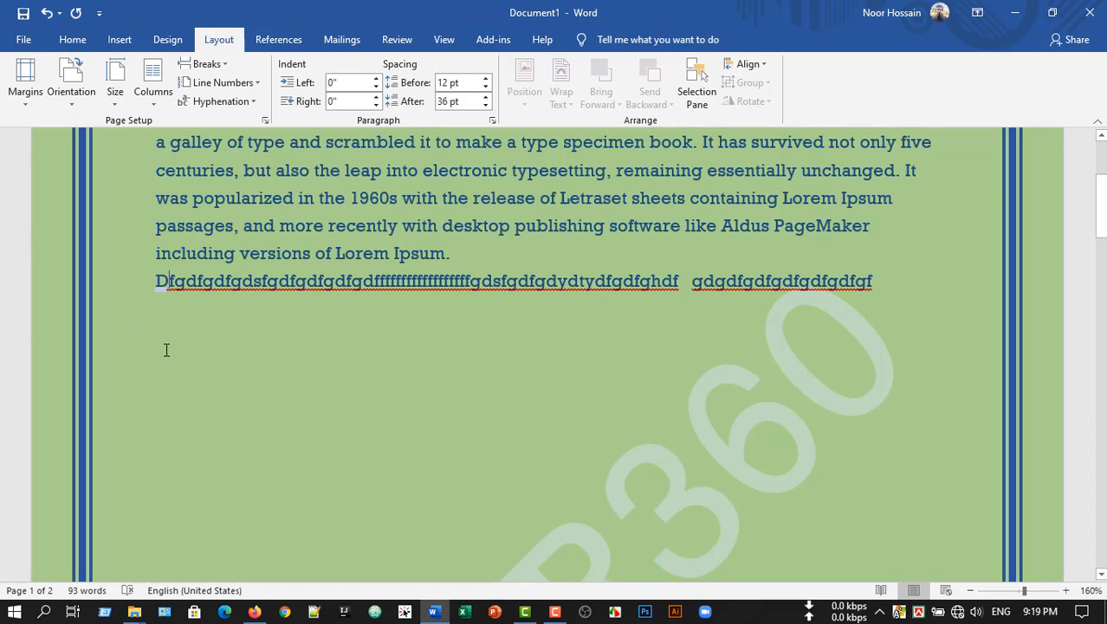
left_click(159, 365)
left_click(486, 97)
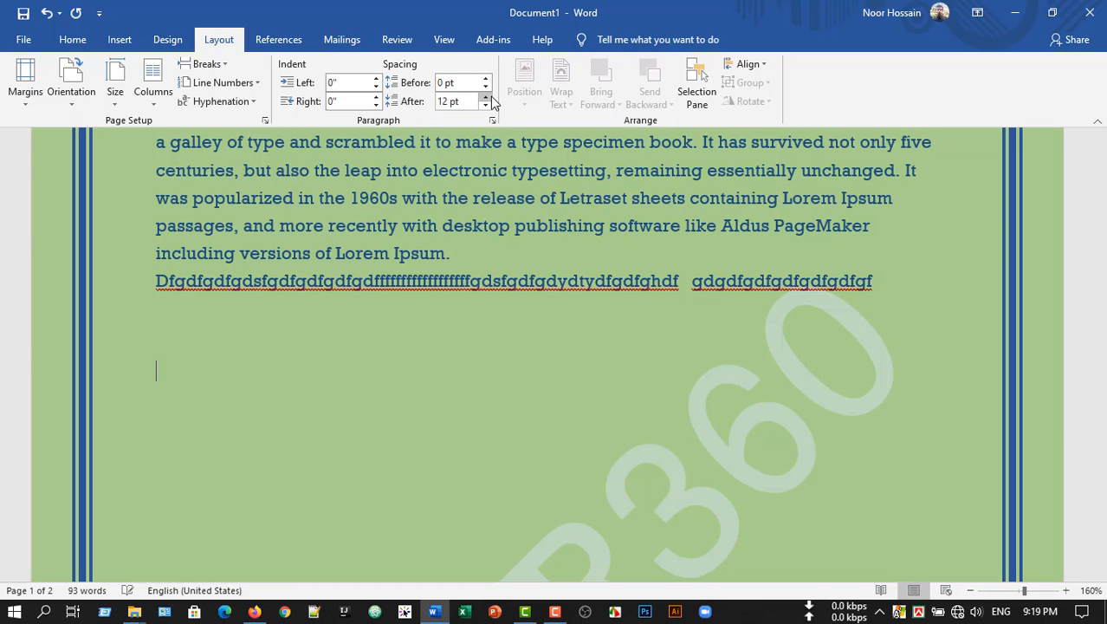
left_click(487, 97)
scroll(351, 375, "down", 4, "ctrl")
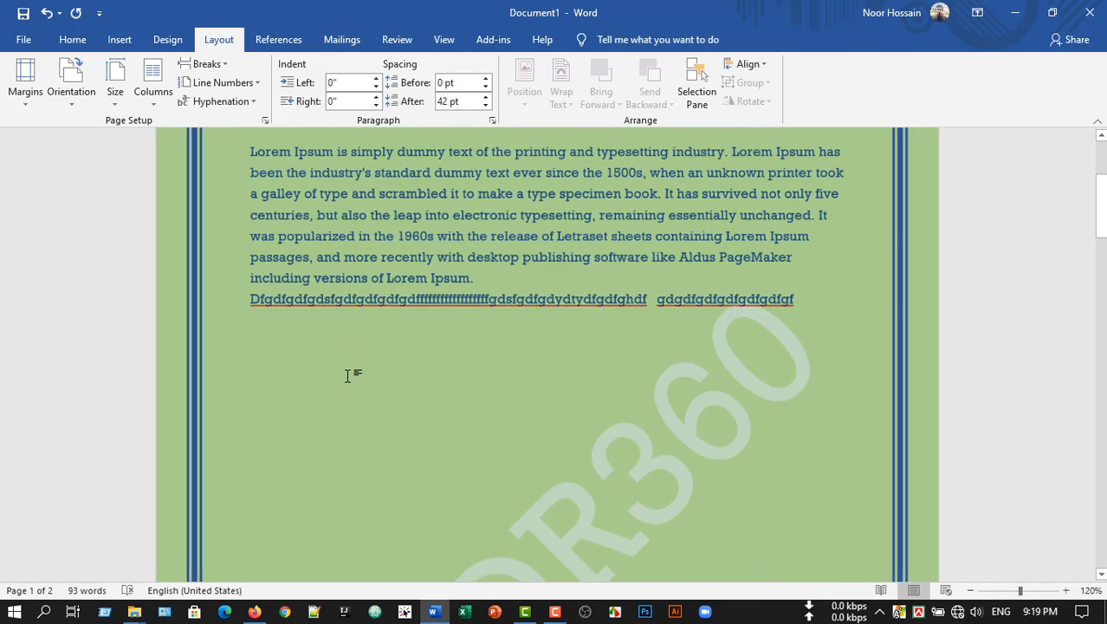
Increase the spacing of both text paragraphs to 30 pt before and 60 pt after
scroll(658, 398, "up", 2)
left_click_drag(801, 418, 208, 250)
left_click(466, 411)
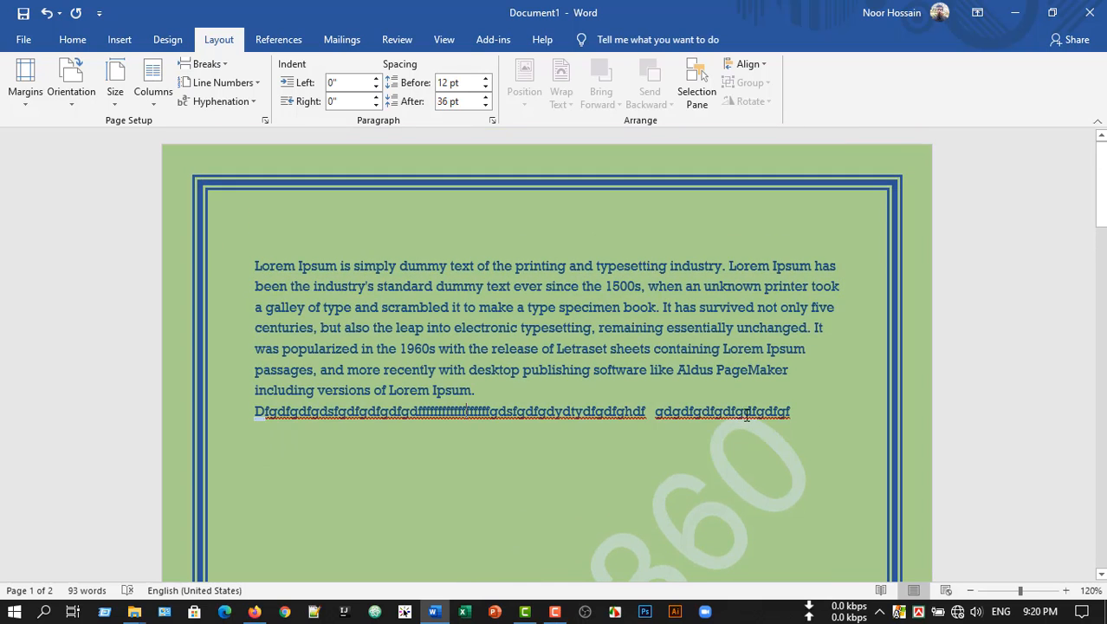
left_click_drag(801, 407, 269, 238)
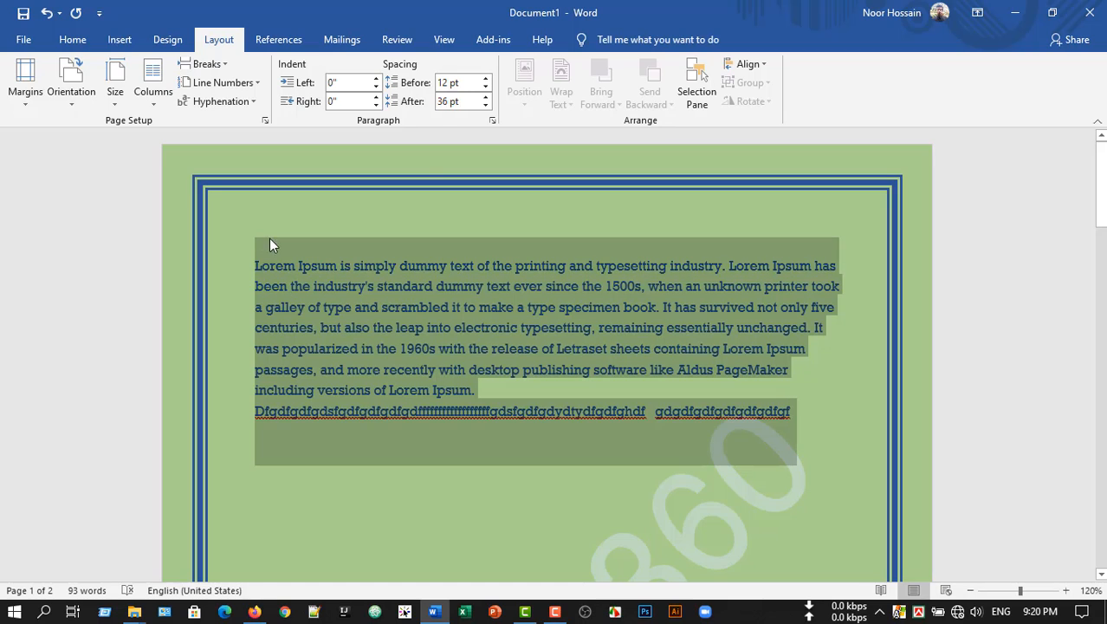
left_click(485, 97)
left_click(486, 97)
left_click(485, 97)
left_click(485, 97)
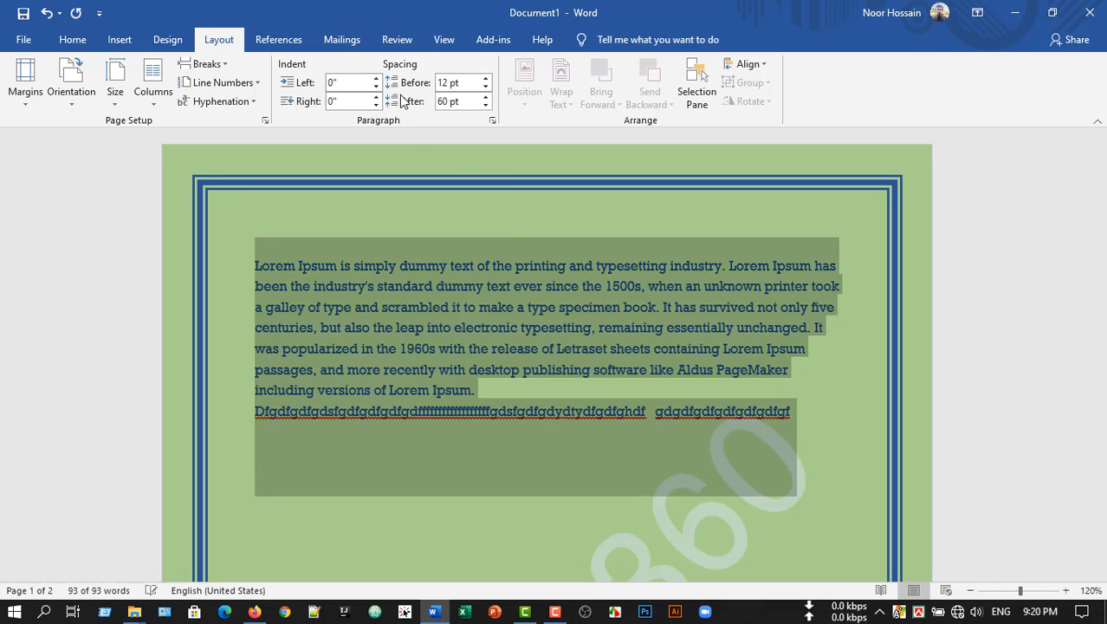
left_click(486, 78)
left_click(485, 78)
left_click(485, 78)
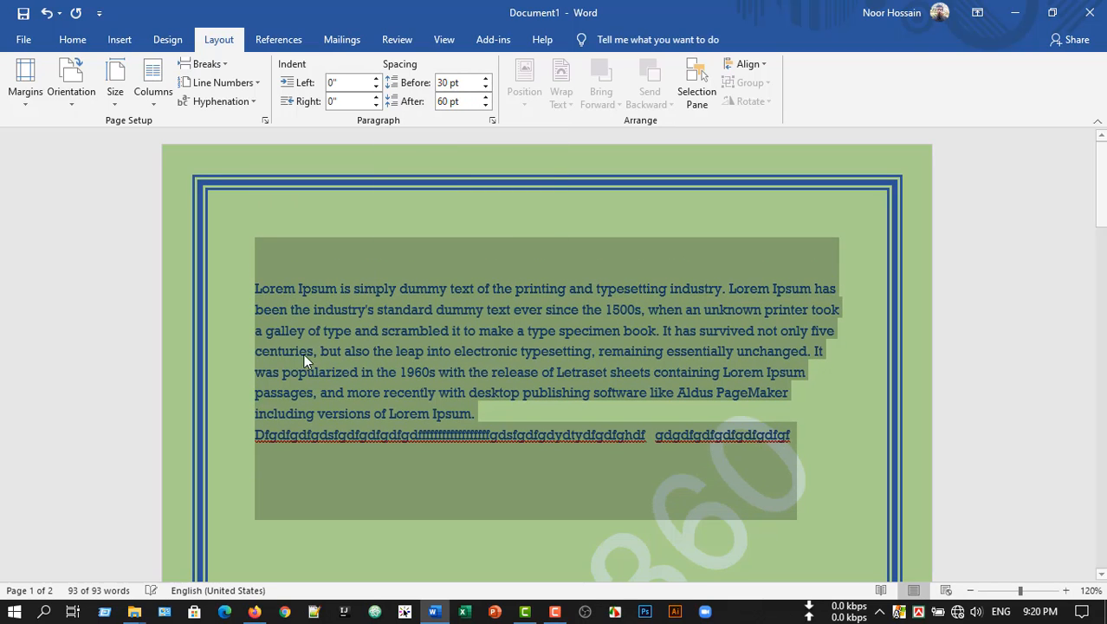
Set the left indent of the selected text paragraphs to 0.4"
left_click(376, 78)
left_click(376, 78)
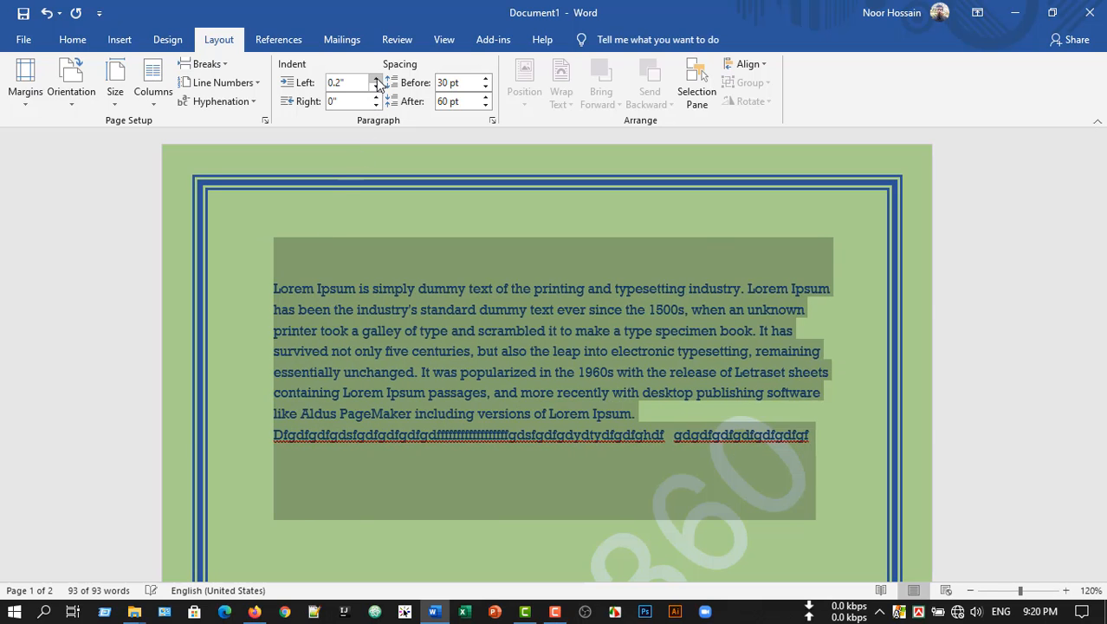
left_click(376, 78)
left_click(376, 78)
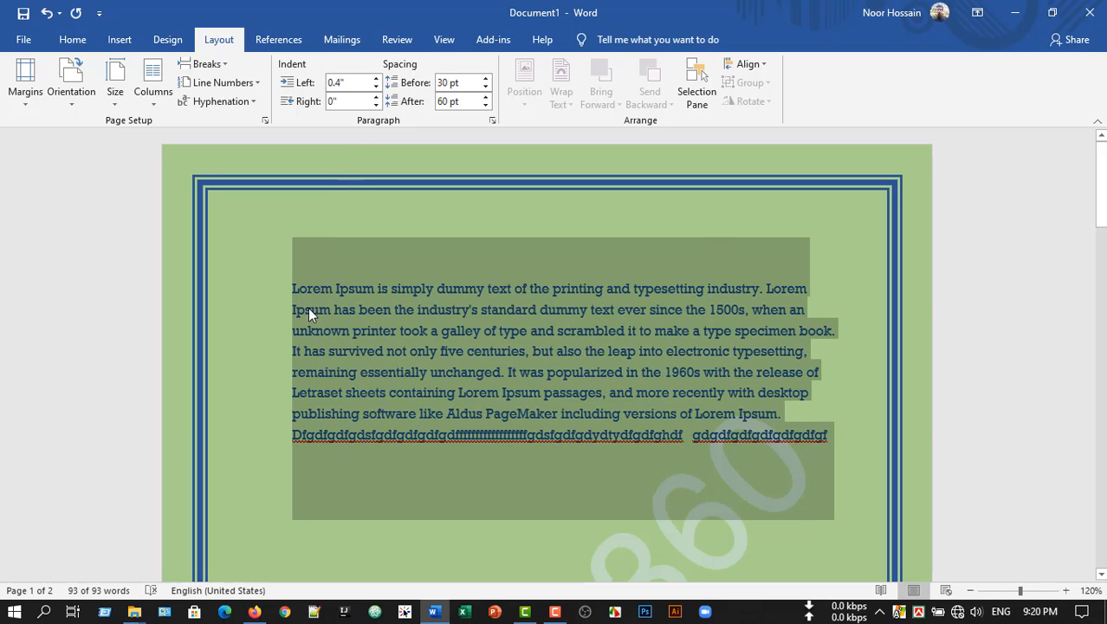
Set the right indent of the selected text paragraphs to 0.6"
left_click(376, 97)
left_click(376, 97)
left_click(376, 97)
left_click(376, 97)
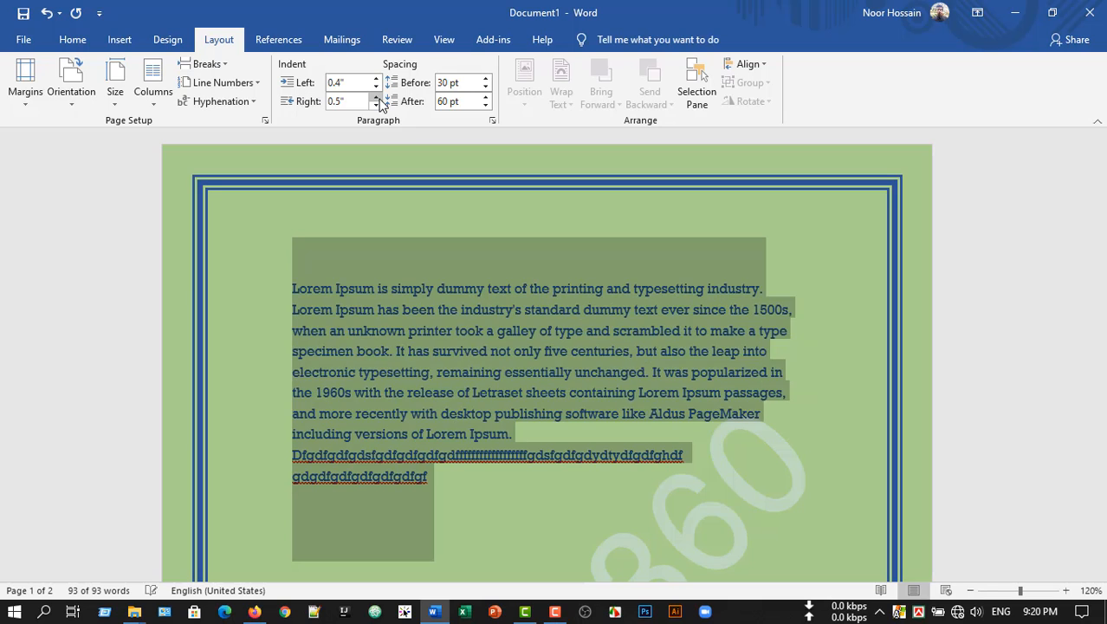
left_click(376, 97)
left_click(376, 97)
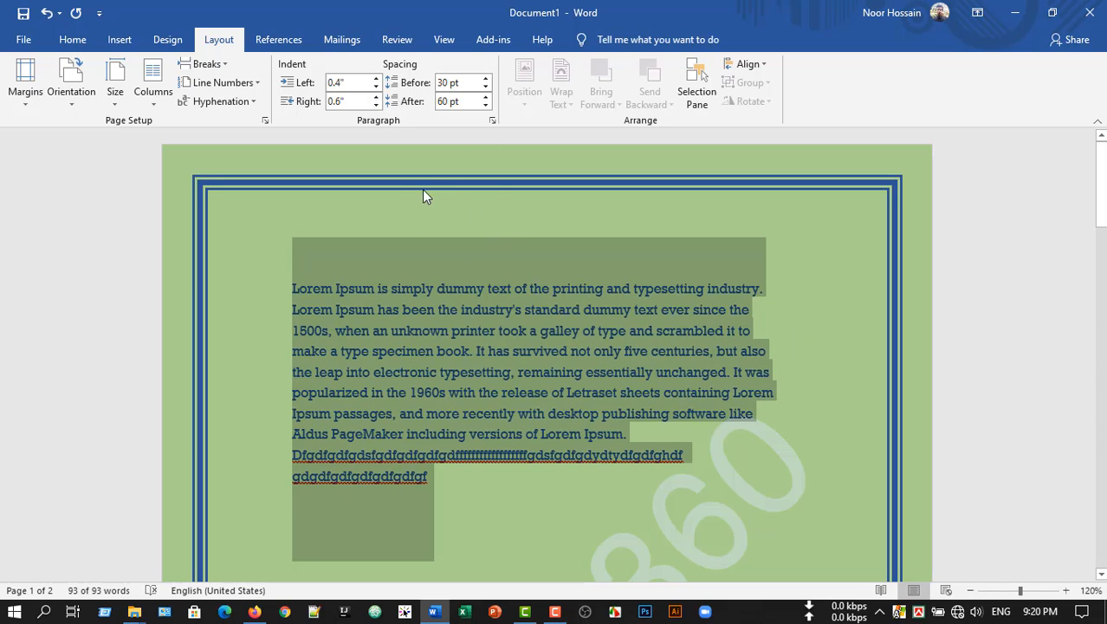
Open the full paragraph settings for the Lorem Ipsum paragraph and look through its alignment options
left_click(471, 351)
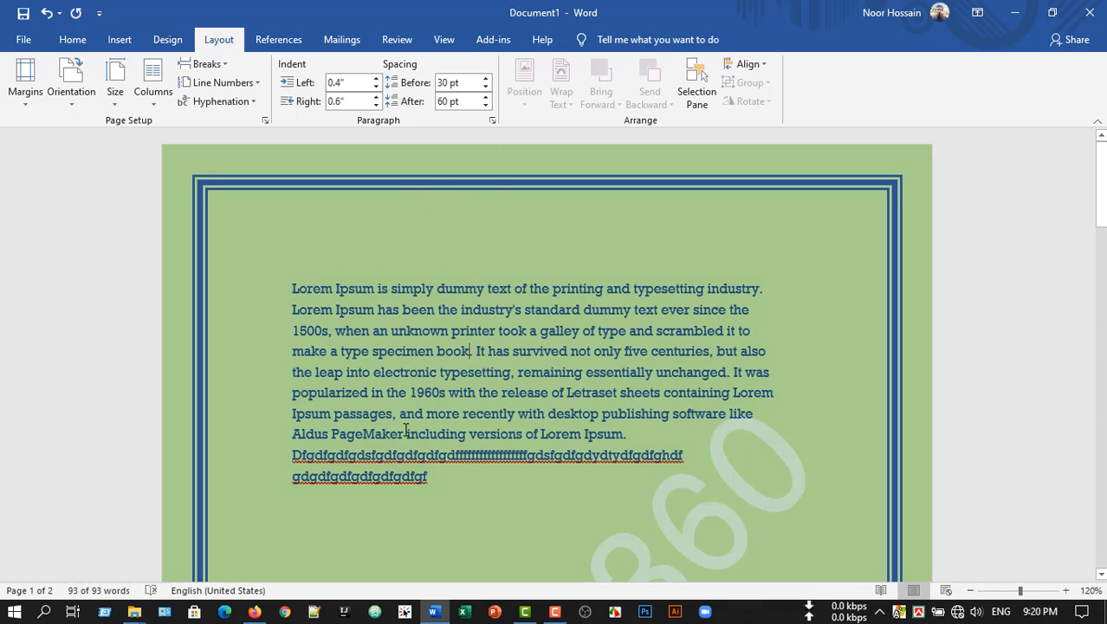
left_click(492, 124)
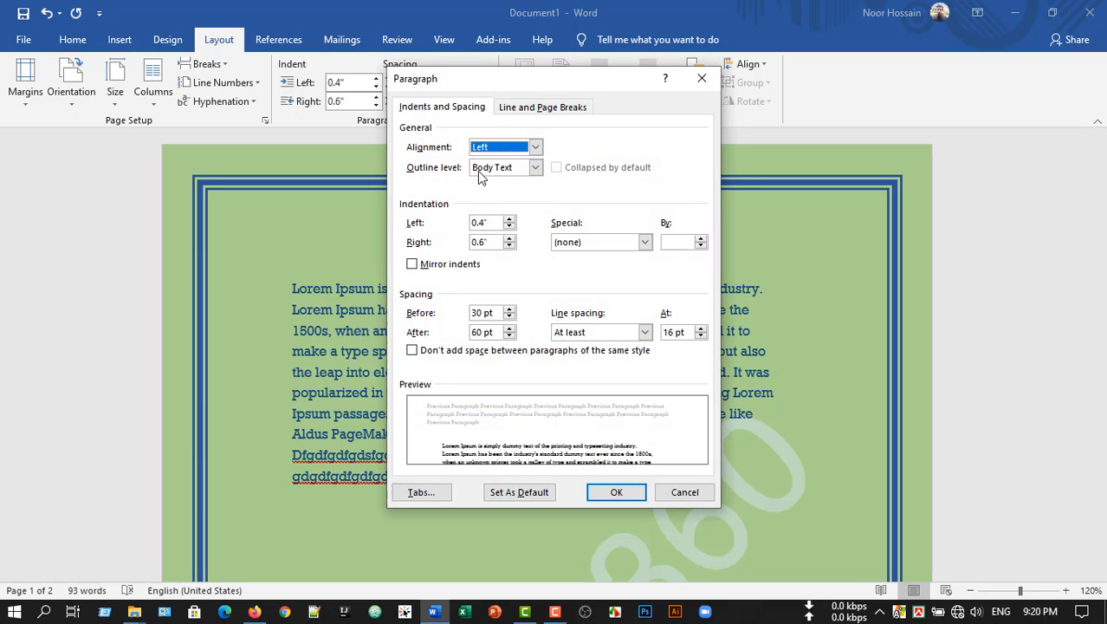
left_click_drag(420, 78, 505, 78)
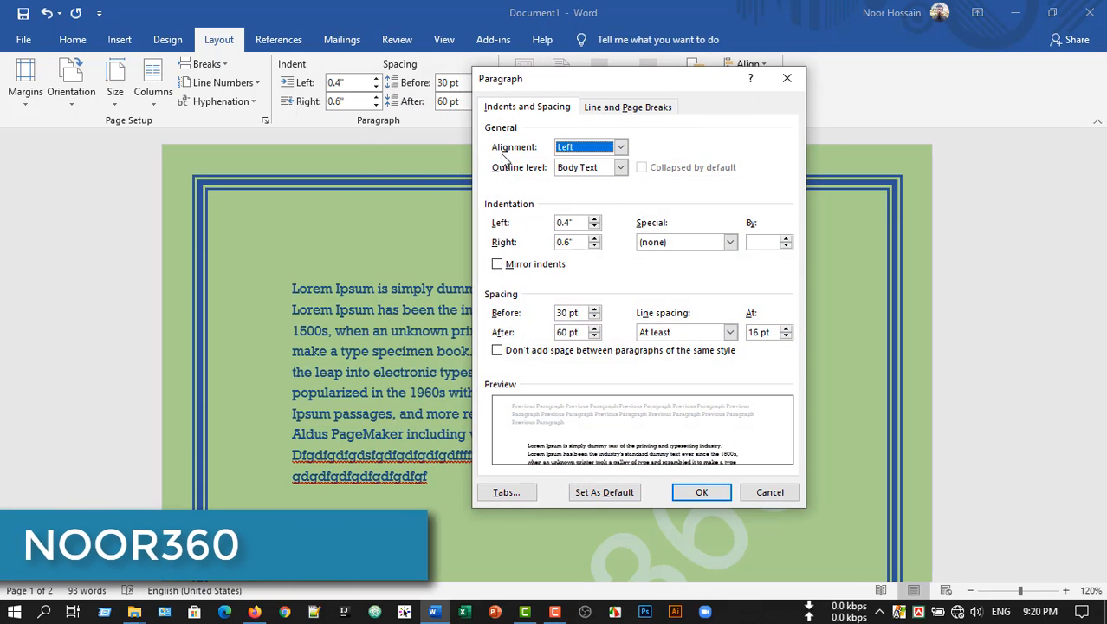
left_click(620, 148)
left_click(621, 147)
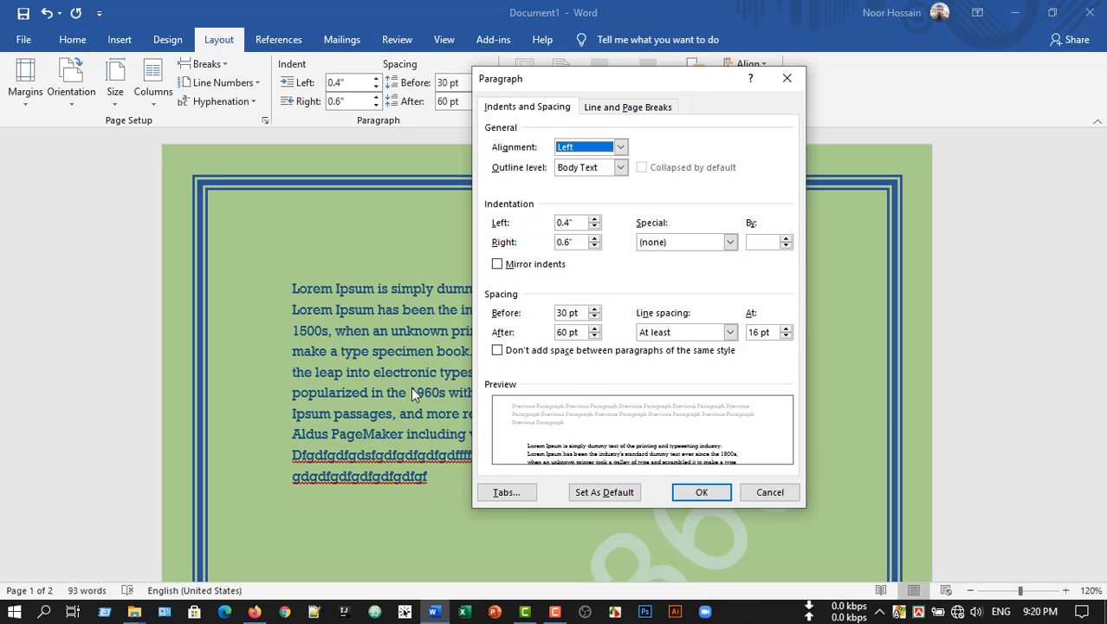
Set the Lorem Ipsum paragraph's line spacing to Multiple at 3, apply it and review the text
left_click_drag(678, 82, 862, 76)
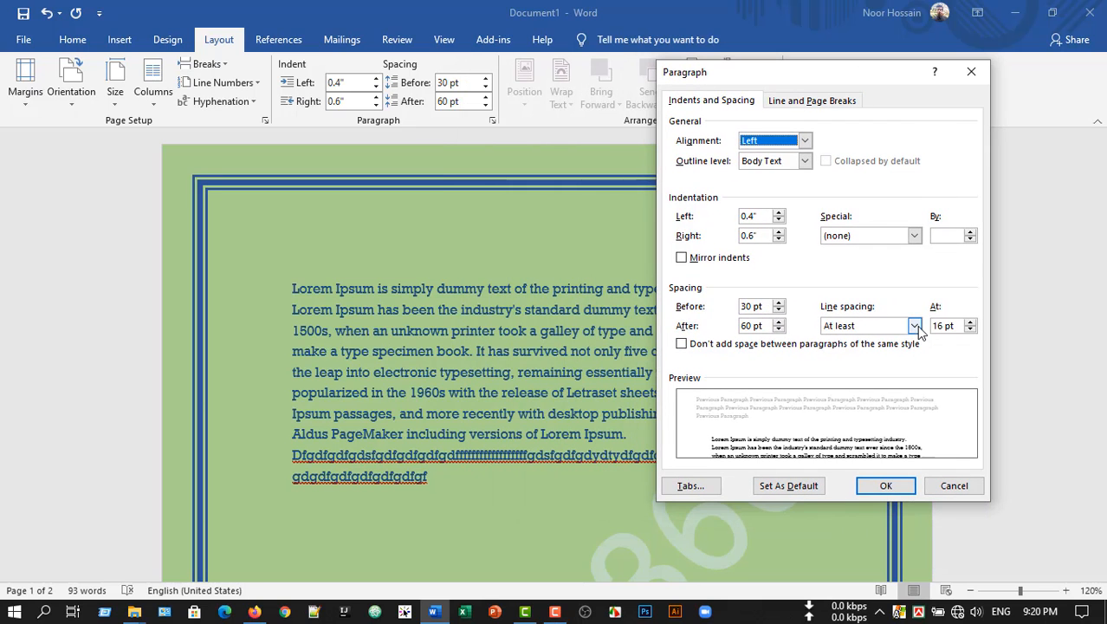
left_click(914, 326)
left_click(901, 394)
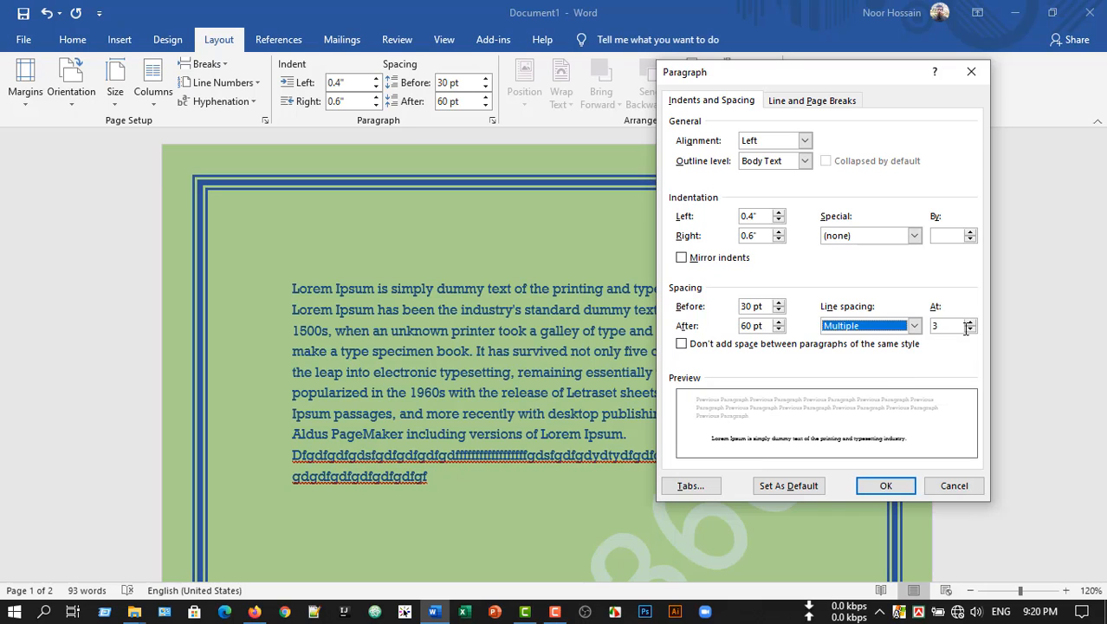
left_click(972, 322)
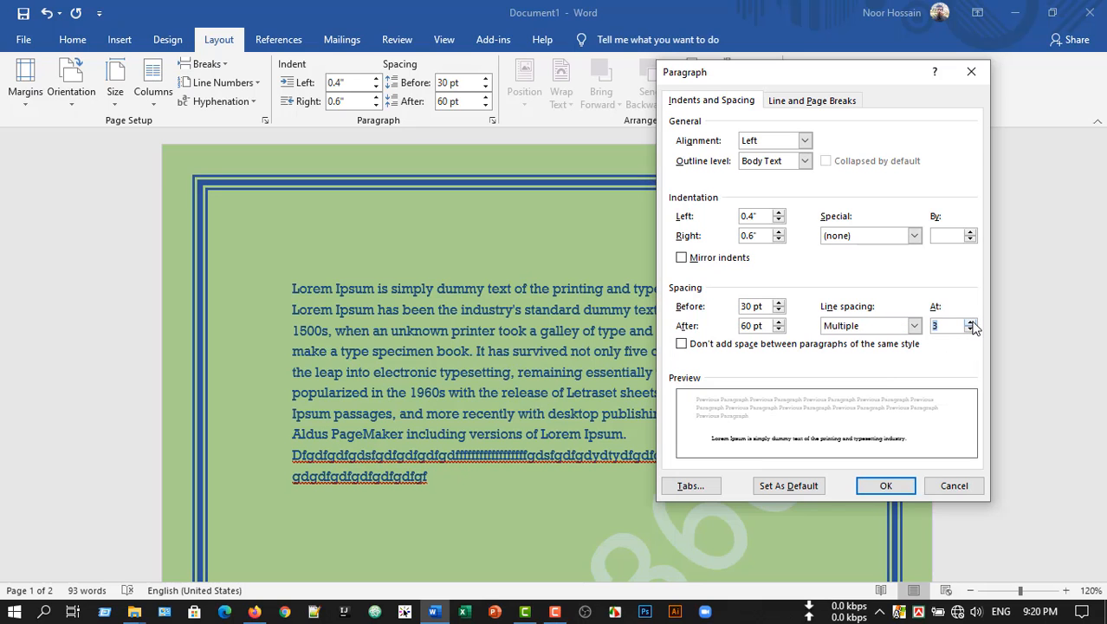
left_click(886, 486)
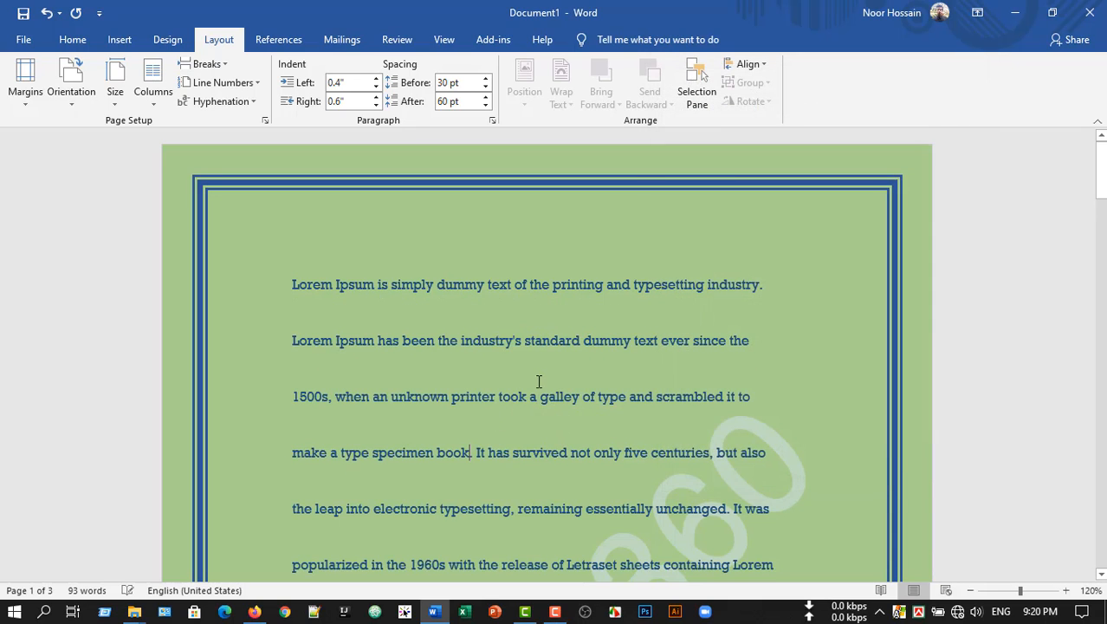
scroll(538, 382, "down", 5)
scroll(538, 382, "up", 5)
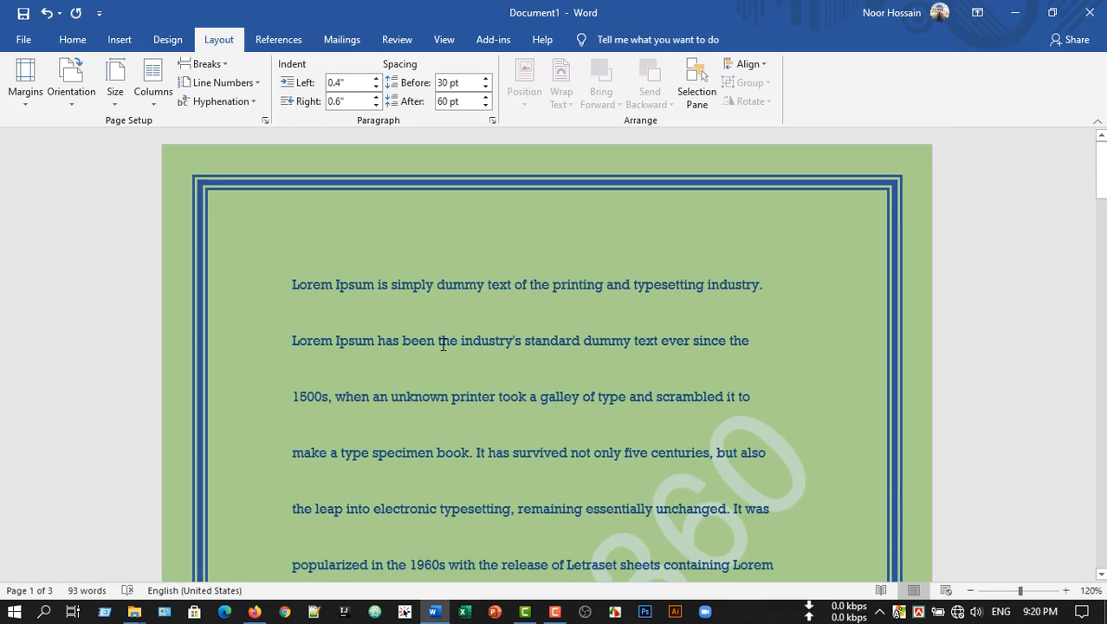